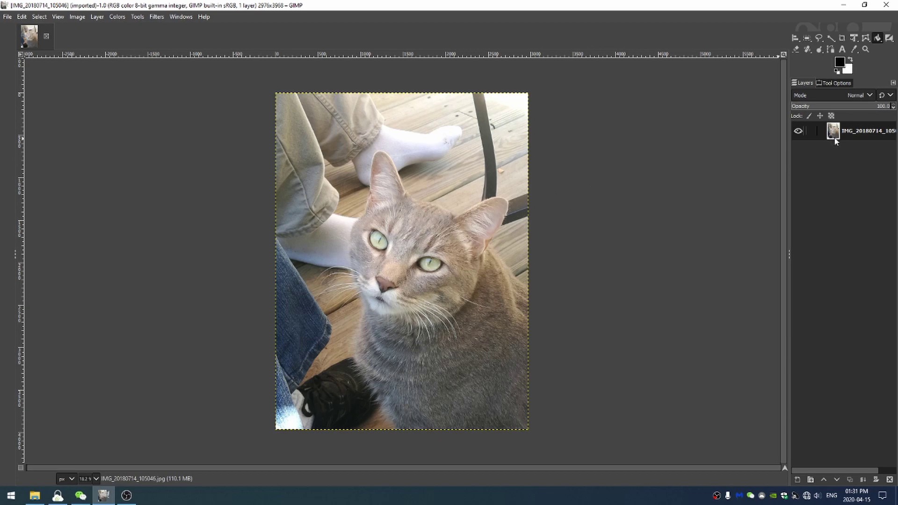
Duplicate the photo layer twice so the image has three layers.
key("shift+ctrl+d")
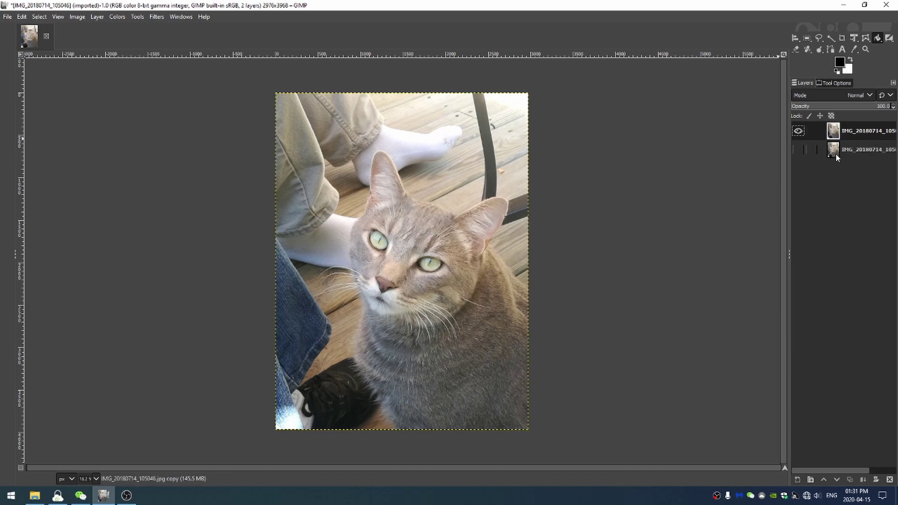
left_click(842, 150)
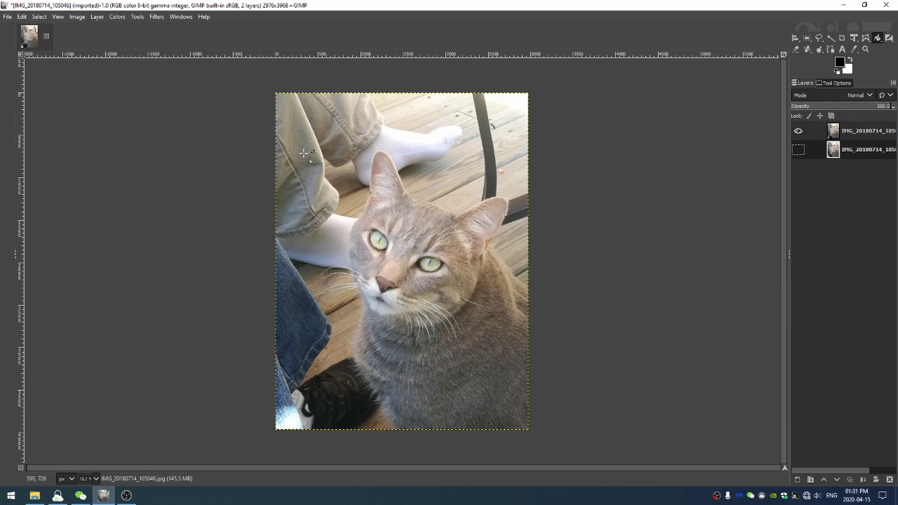
key("Page_Up")
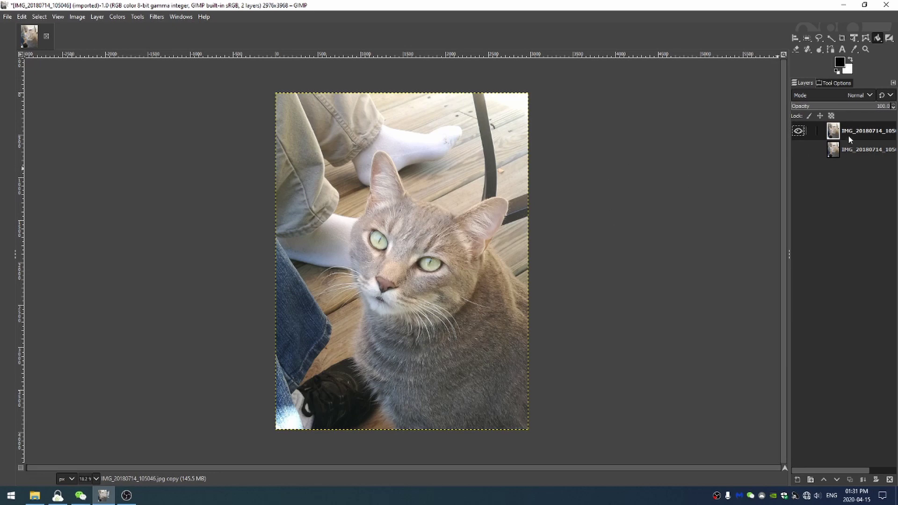
key("shift+ctrl+d")
Add an alpha channel to the middle layer copy.
left_click(846, 150)
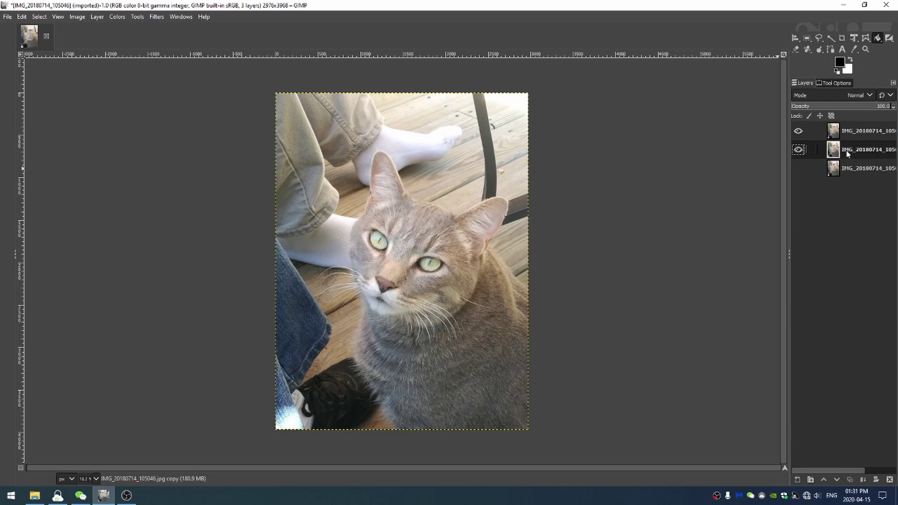
right_click(846, 150)
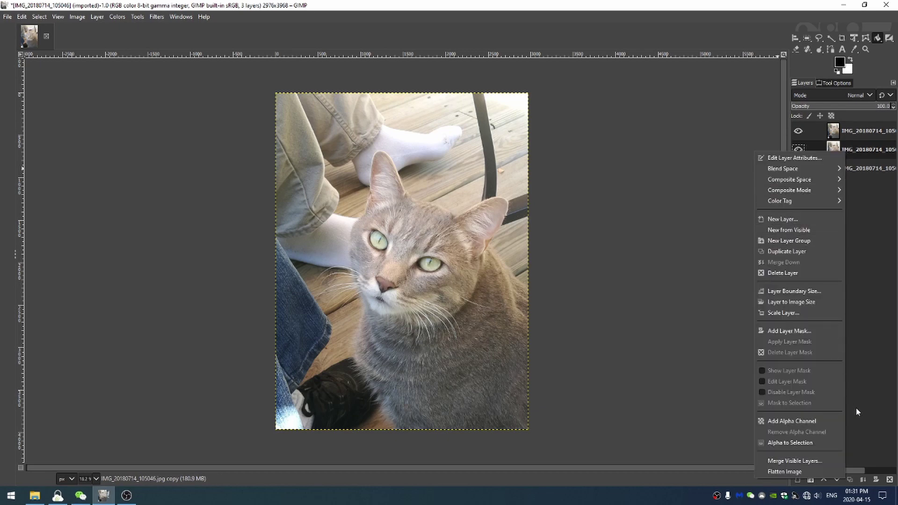
left_click(793, 421)
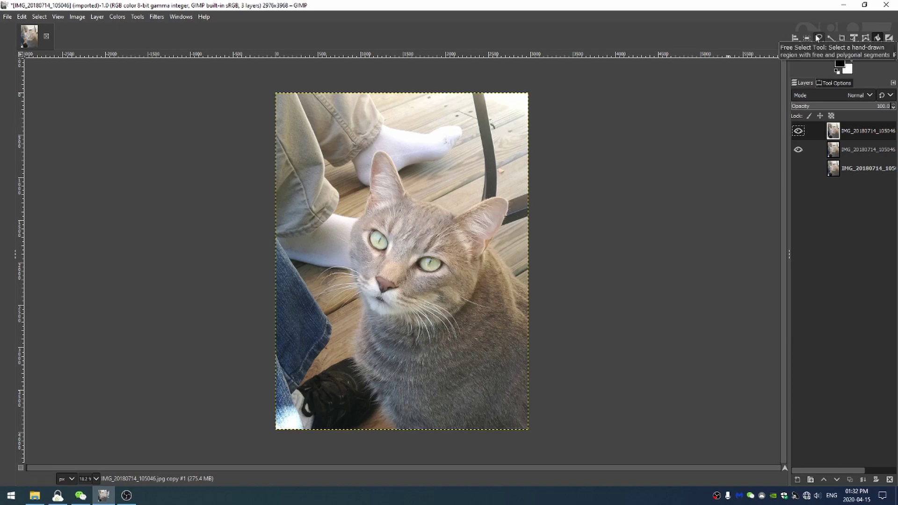
Switch to the Free Select tool and check its tool options.
left_click(820, 37)
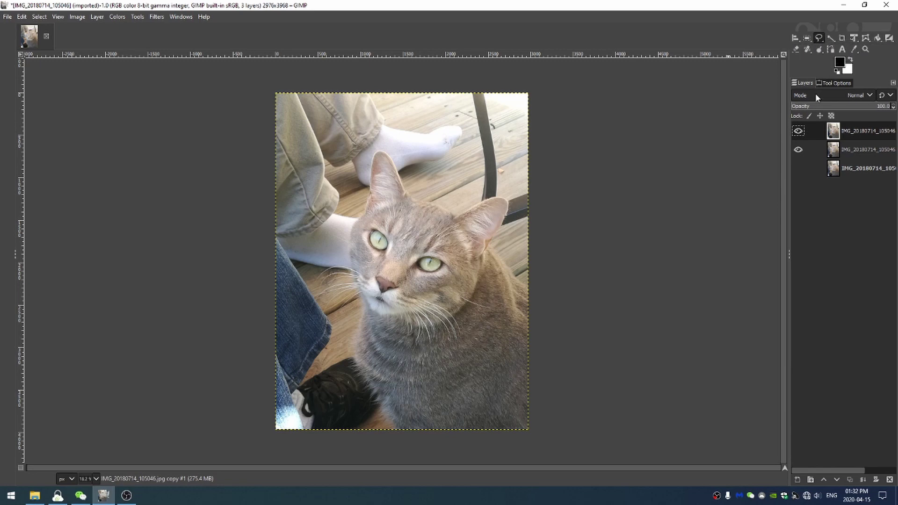
left_click(826, 82)
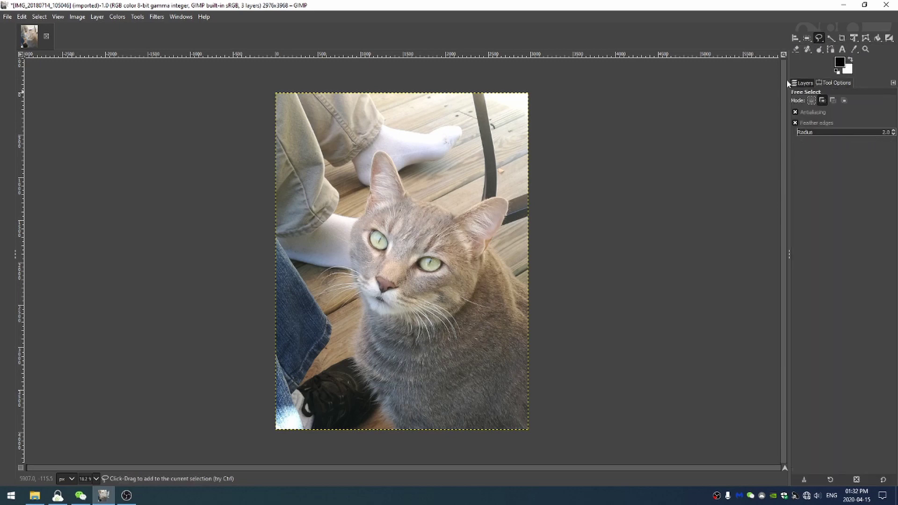
left_click(804, 84)
left_click(834, 83)
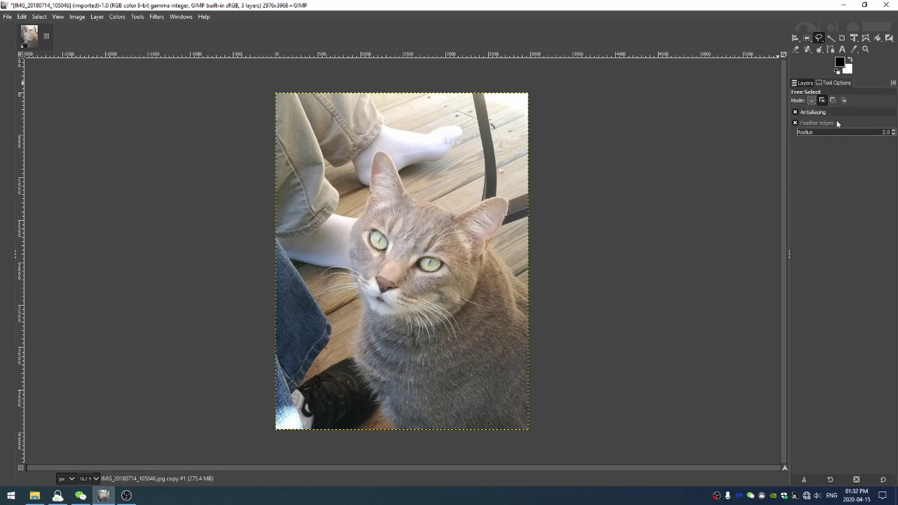
left_click(804, 83)
Outline the background right of the cat's head, delete it to transparency, and deselect.
left_click(539, 319)
mouse_move(529, 286)
left_mouse_down()
mouse_move(488, 249)
mouse_move(508, 205)
mouse_move(442, 163)
mouse_move(435, 113)
mouse_move(440, 90)
mouse_move(525, 74)
mouse_move(592, 108)
mouse_move(617, 232)
mouse_move(588, 314)
mouse_move(539, 323)
left_mouse_up()
left_click(798, 131, "shift")
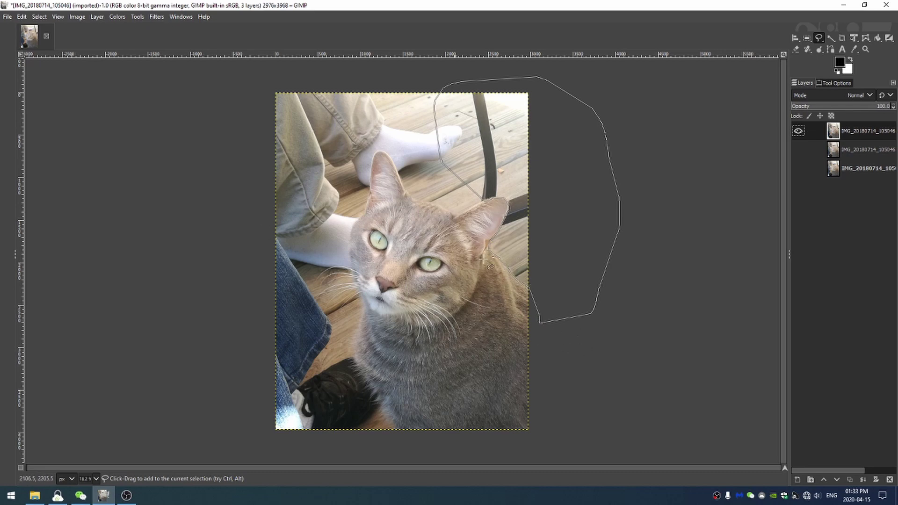
left_click(485, 242)
key("Delete")
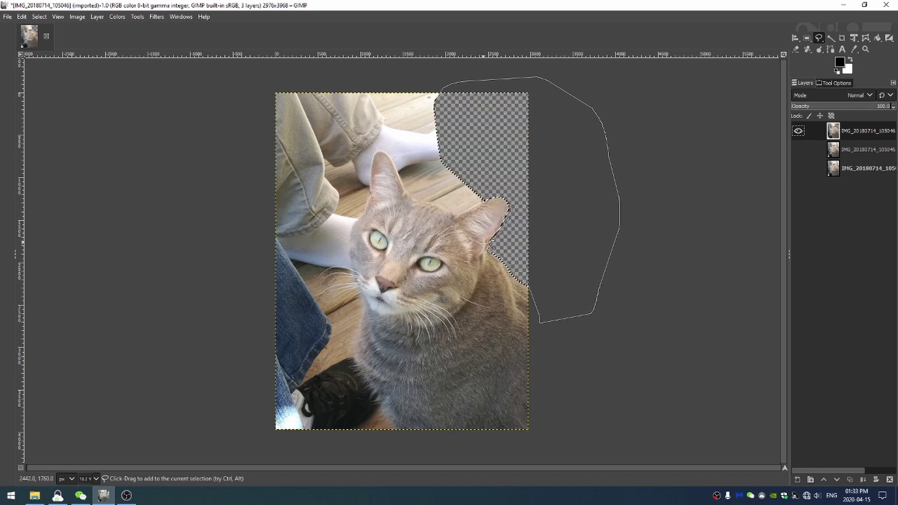
key("ctrl+shift+a")
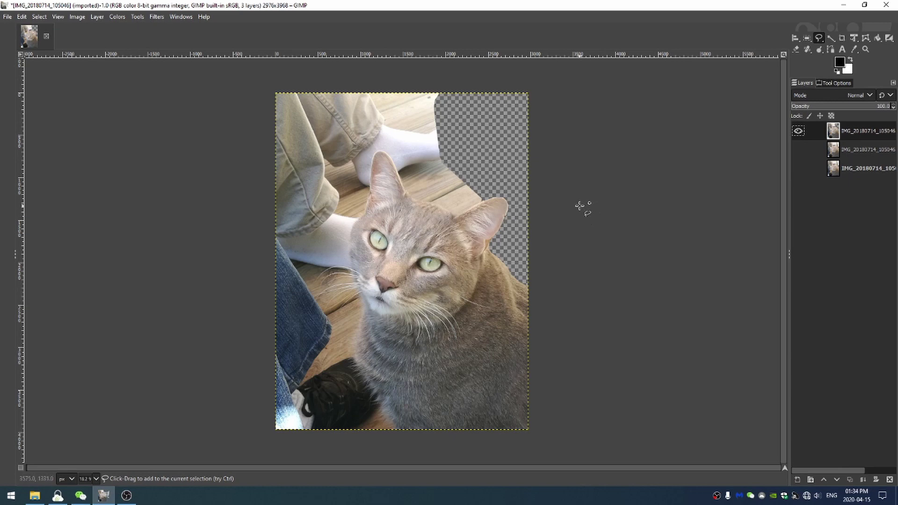
Delete the partly erased copy and give the top layer a White (full opacity) layer mask.
left_click(889, 479)
left_click(798, 130)
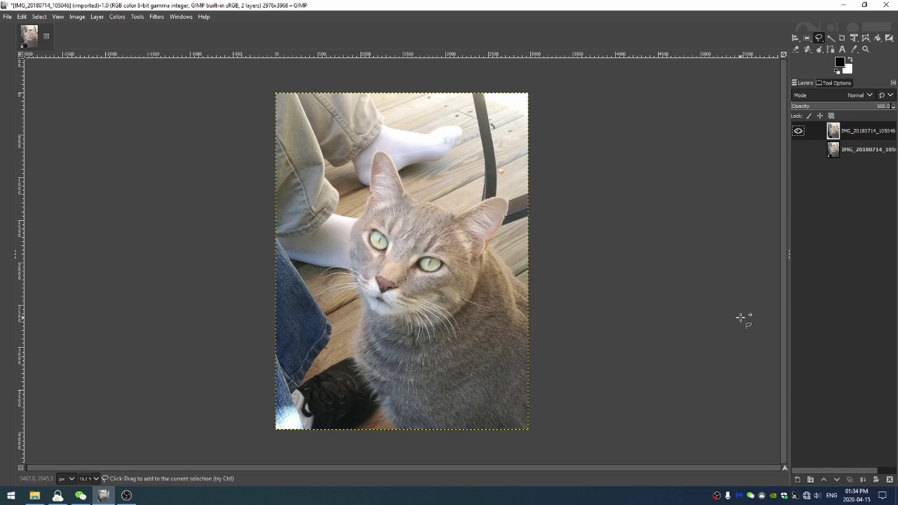
left_click(876, 480)
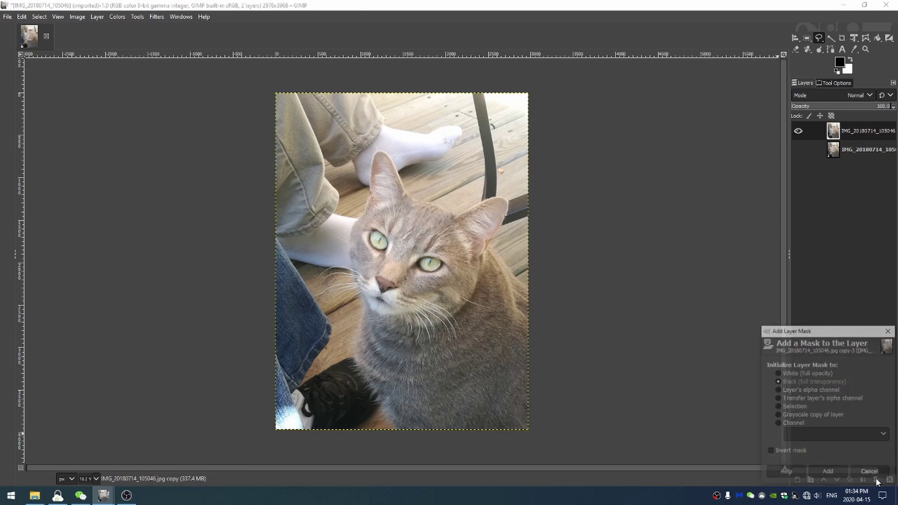
left_click_drag(810, 336, 674, 173)
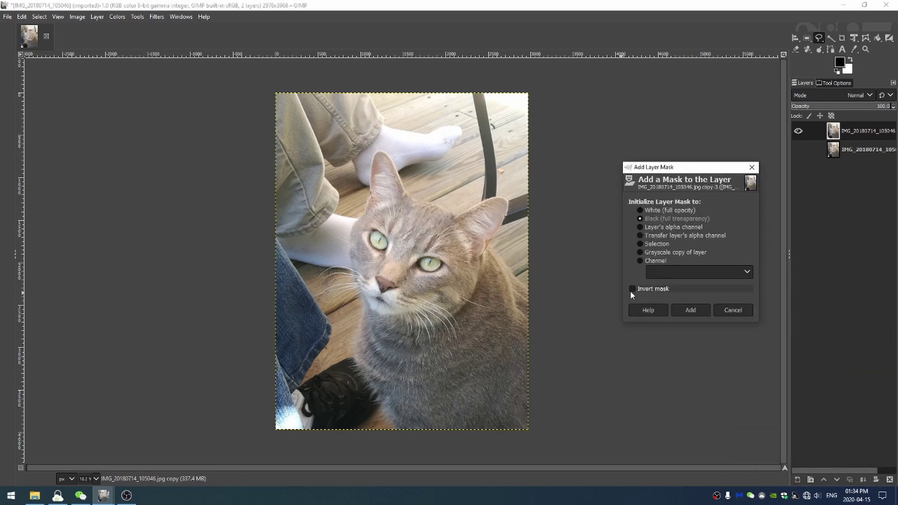
left_click(646, 211)
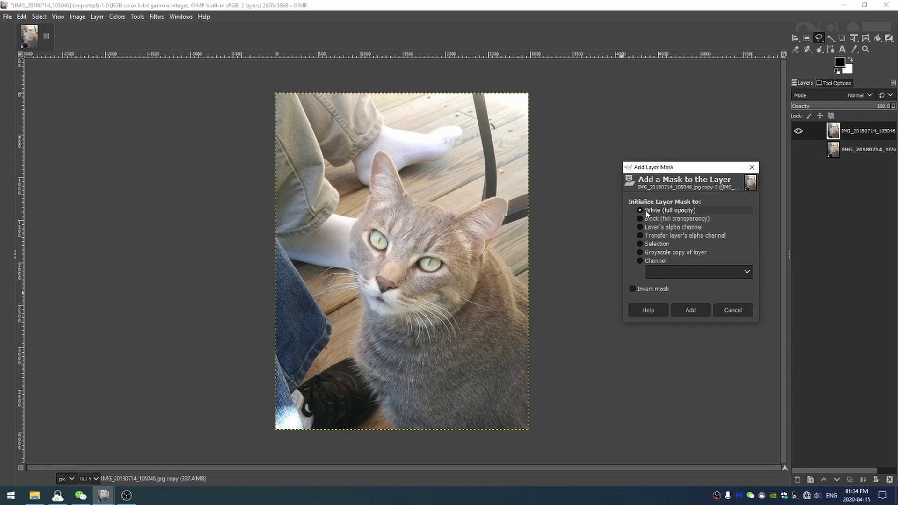
left_click(689, 309)
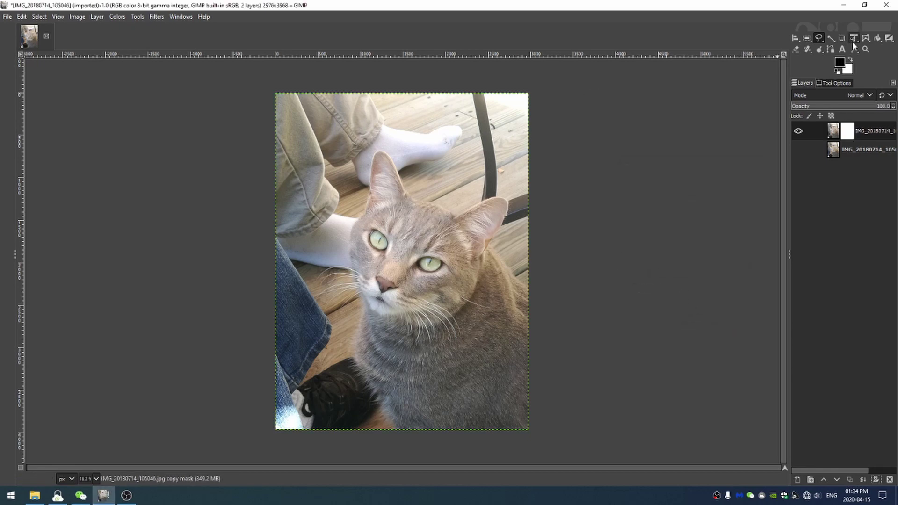
Test a paintbrush stroke on the mask, undo it, and return to editing the layer pixels.
key("p")
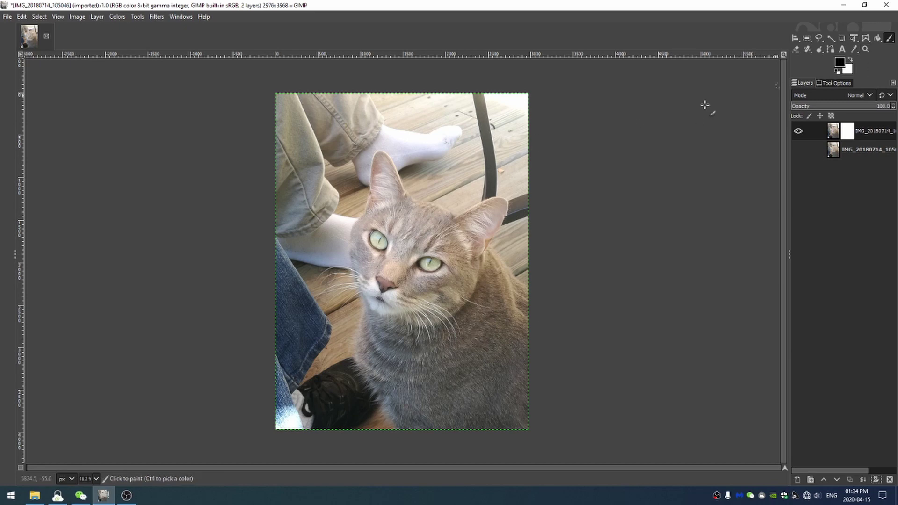
left_click(834, 83)
mouse_move(463, 107)
left_mouse_down()
mouse_move(454, 125)
mouse_move(544, 155)
left_mouse_up()
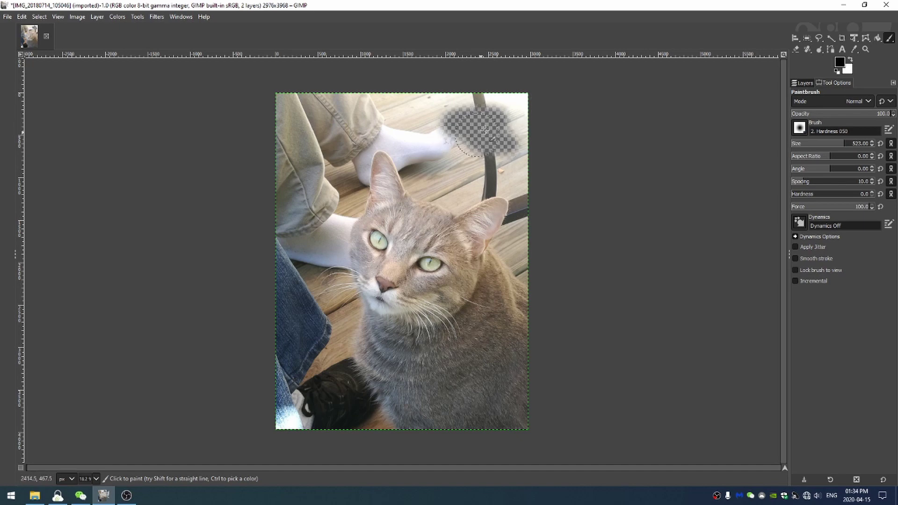
key("ctrl+z")
left_click(802, 83)
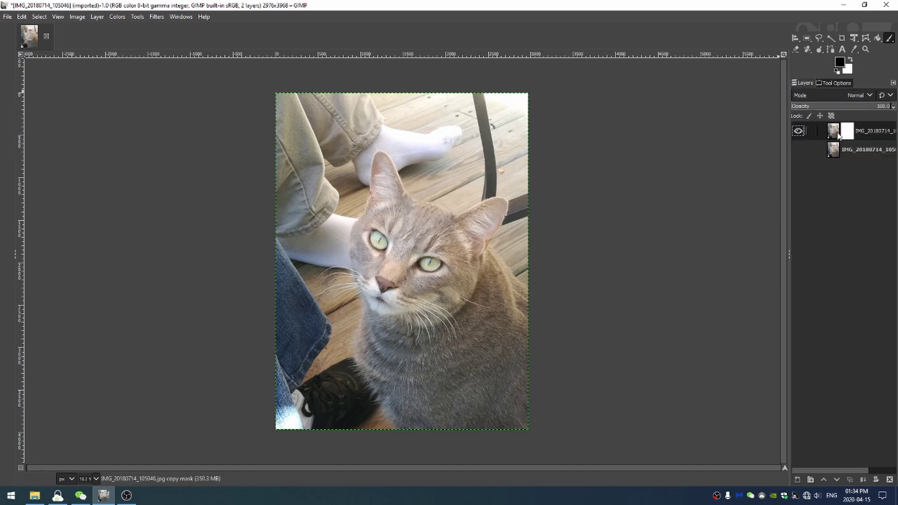
left_click(834, 132)
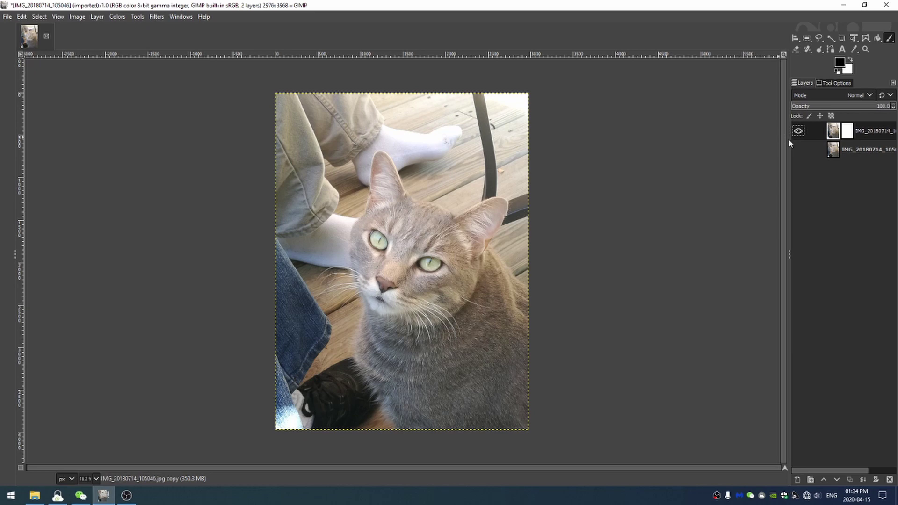
Duplicate the masked layer and delete the copy's layer mask.
key("shift+ctrl+d")
right_click(847, 132)
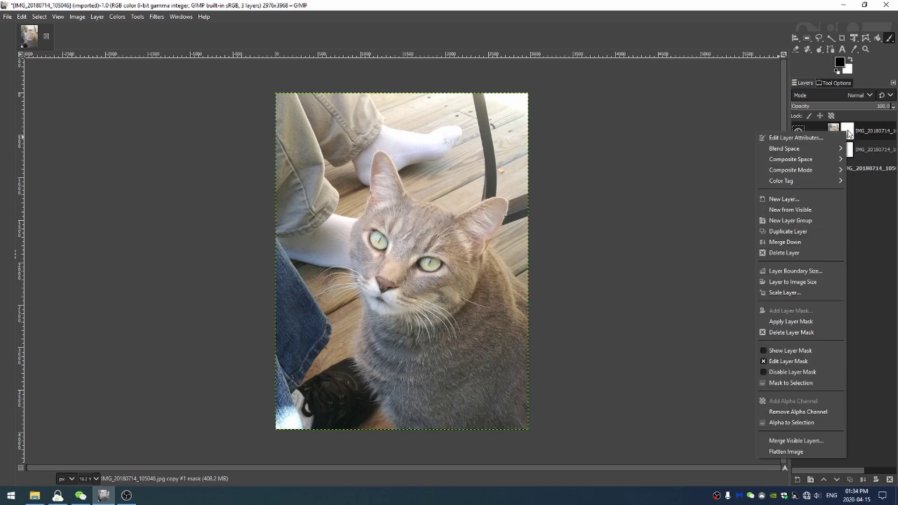
left_click(795, 331)
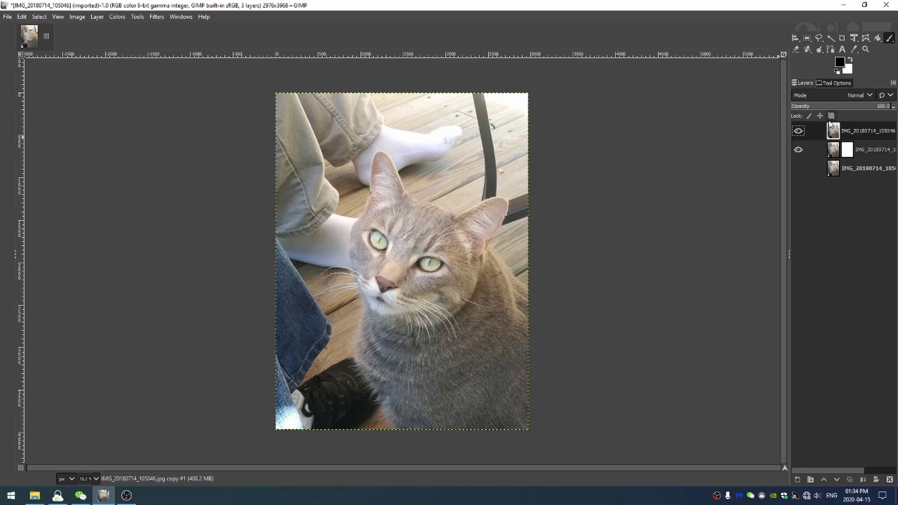
Desaturate the top copy to grayscale.
left_click(117, 17)
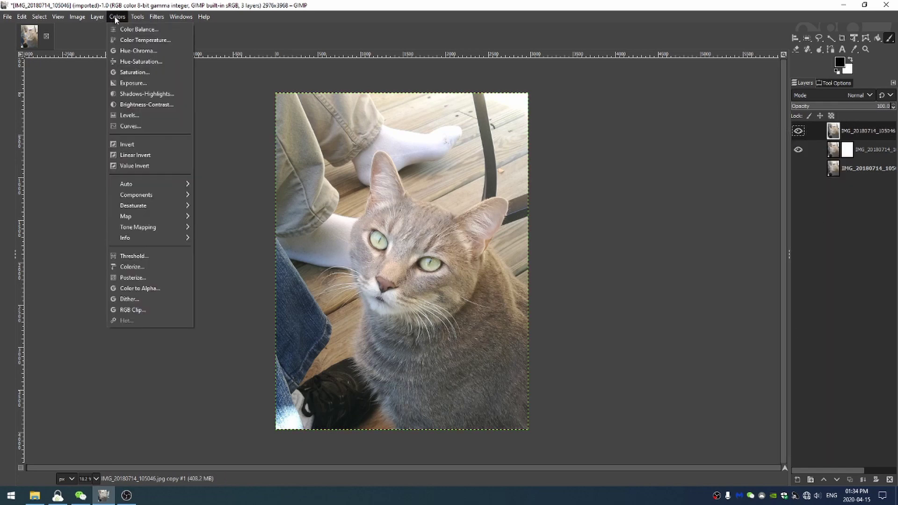
mouse_move(144, 208)
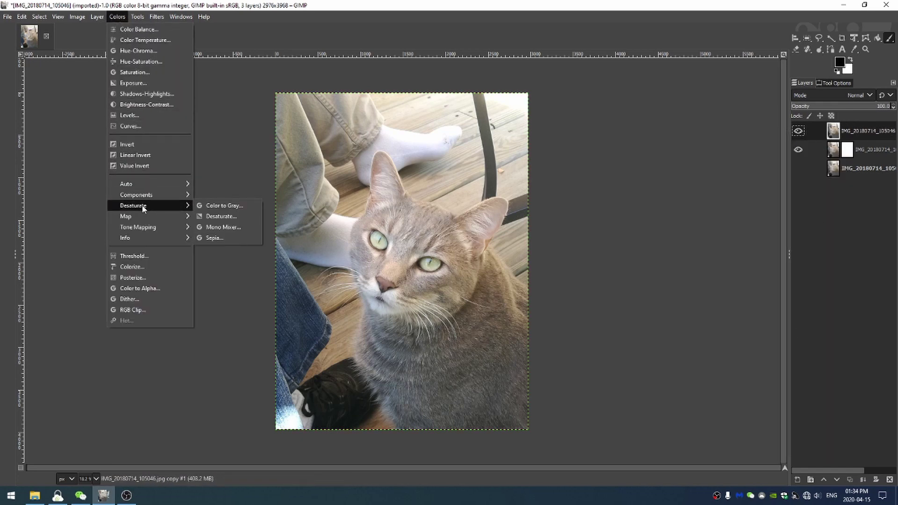
left_click(211, 217)
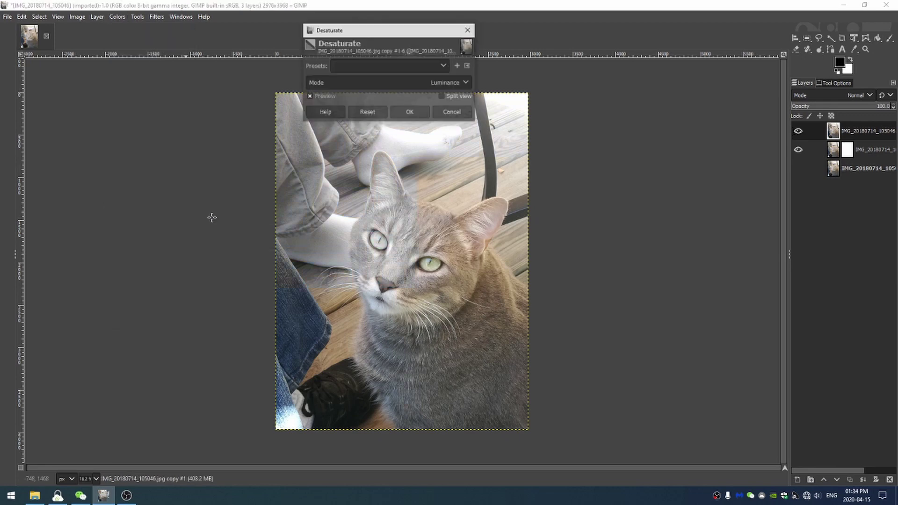
left_click(415, 115)
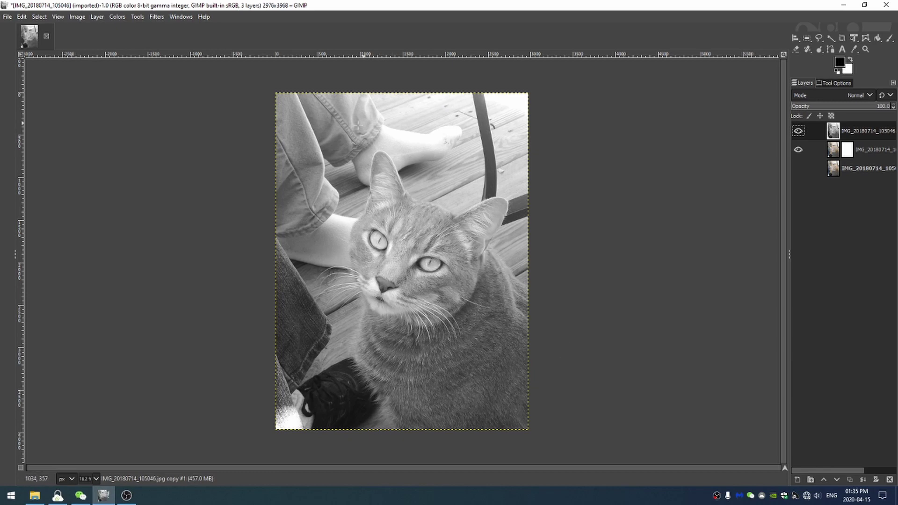
In Levels, sample black and white points, then set input levels to 151, 0.16 and 184.
left_click(117, 16)
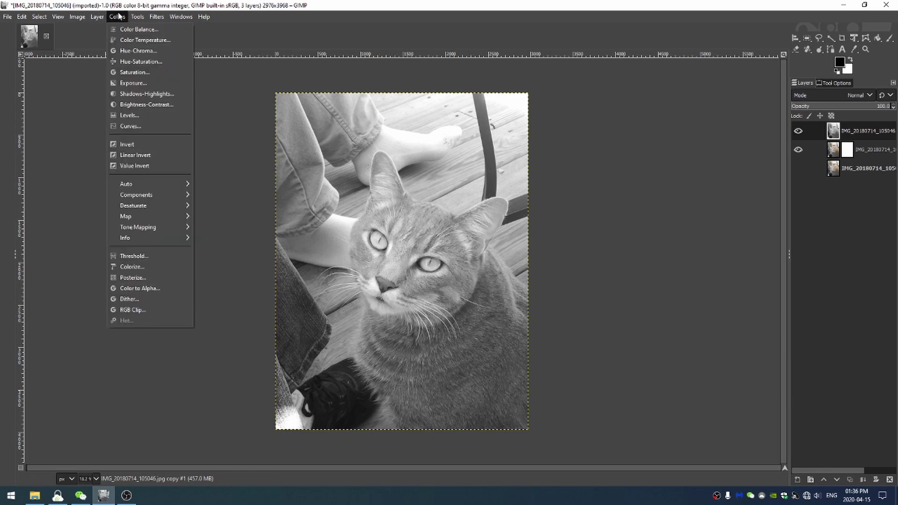
left_click(133, 115)
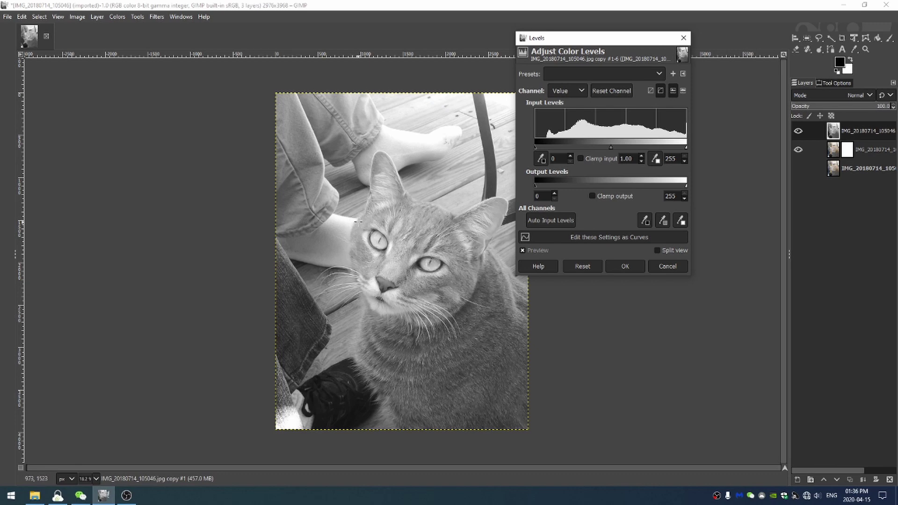
left_click(541, 158)
left_click(345, 252)
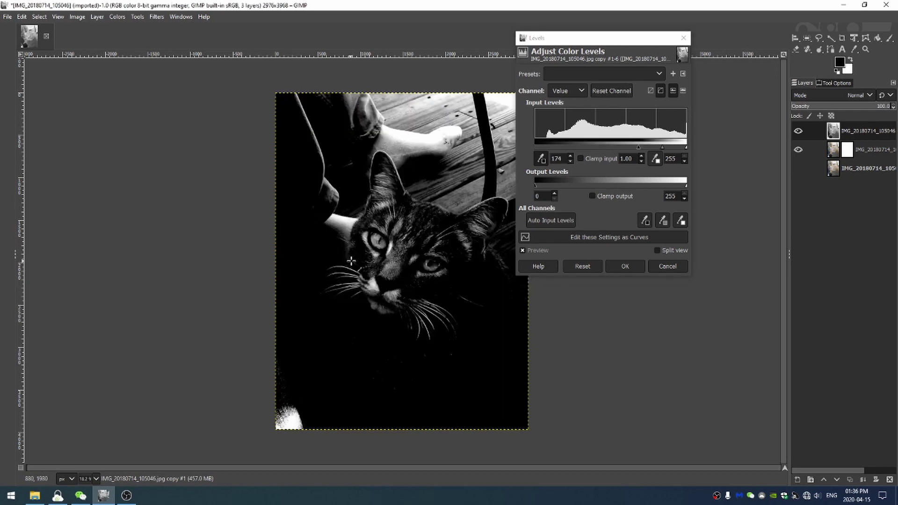
left_click(655, 160)
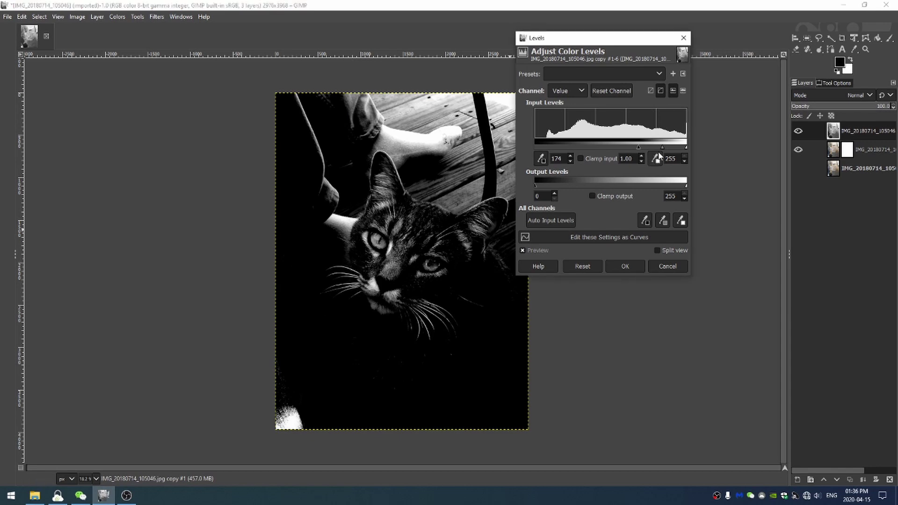
left_click(353, 248)
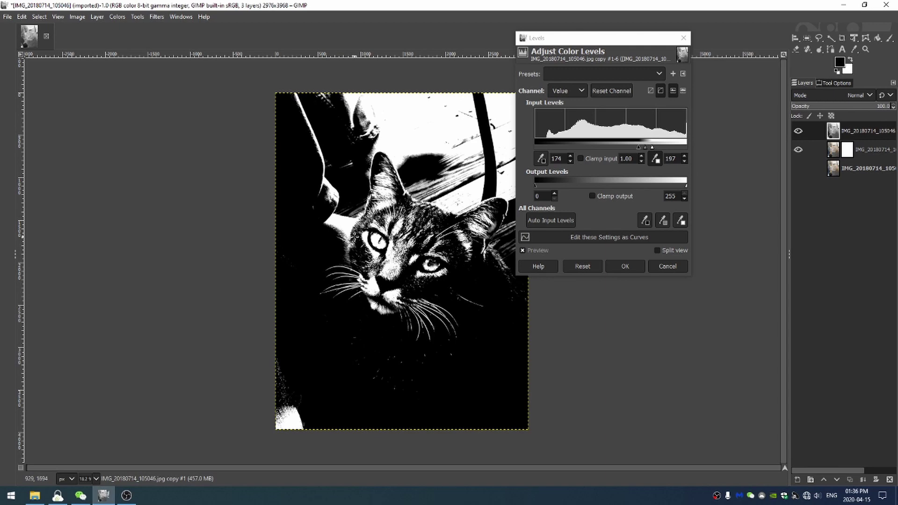
left_click(355, 234)
left_click(355, 233)
left_click(353, 250)
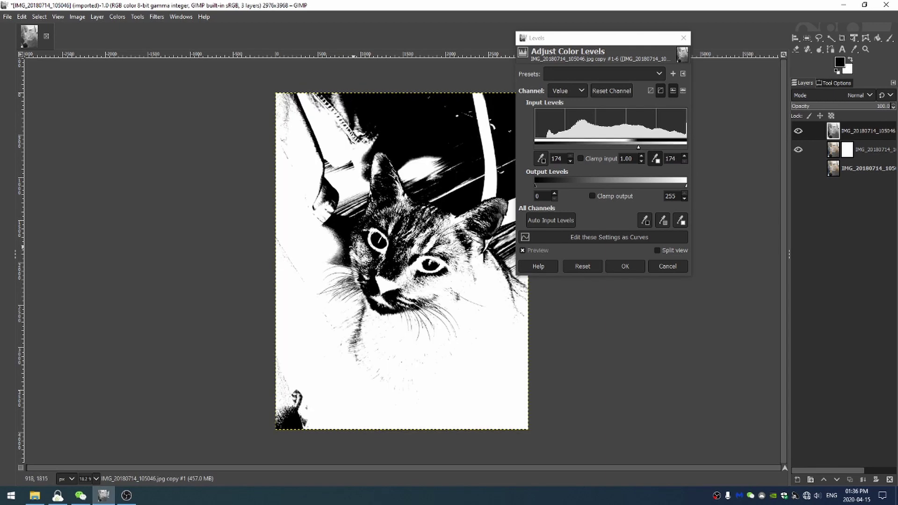
left_click_drag(639, 147, 643, 147)
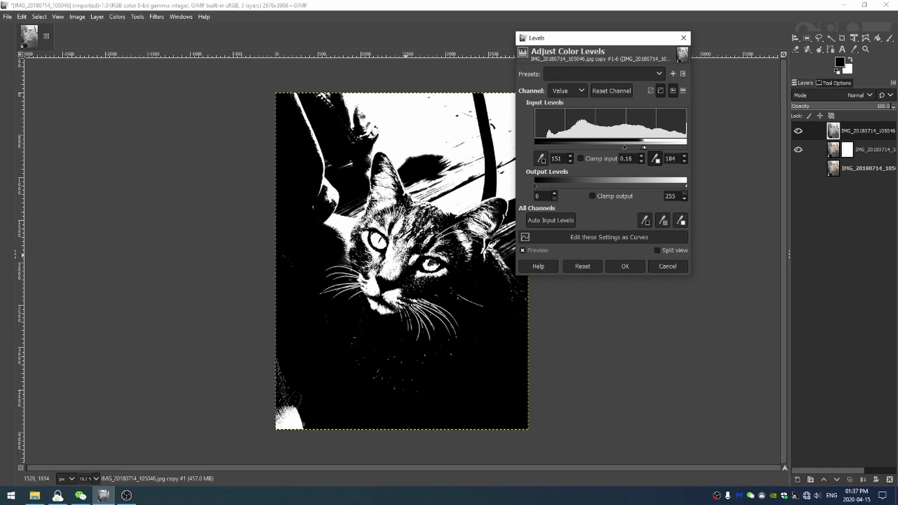
Apply the Levels adjustment and duplicate the masked photo layer.
left_click(625, 266)
left_click(876, 151)
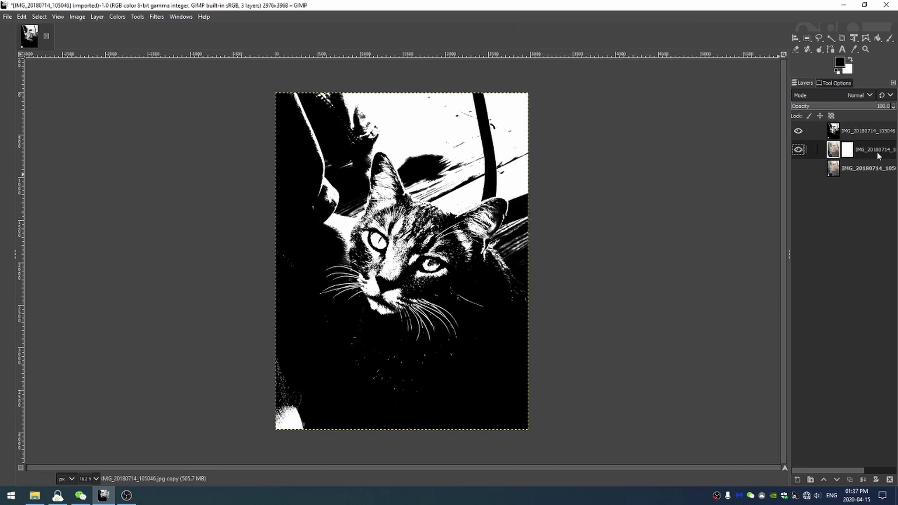
key("shift+ctrl+d")
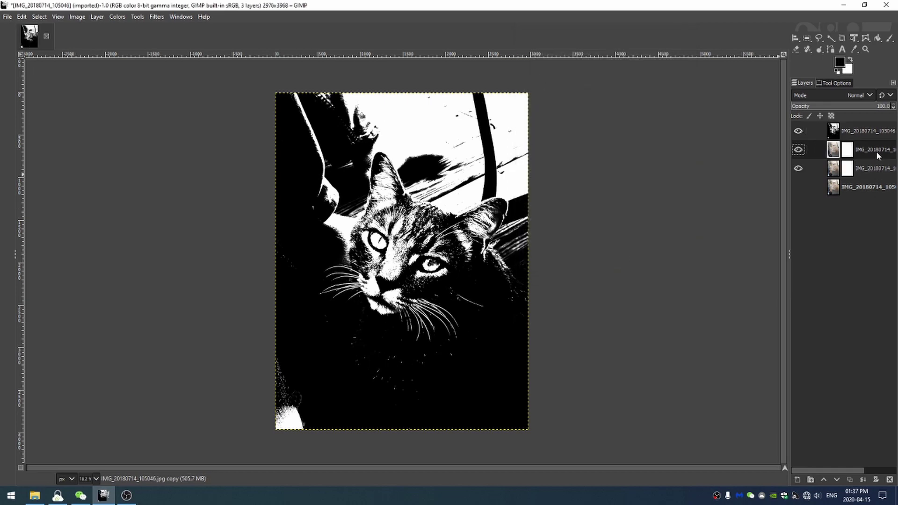
Delete the duplicate's layer mask and hide the high-contrast top layer.
right_click(847, 177)
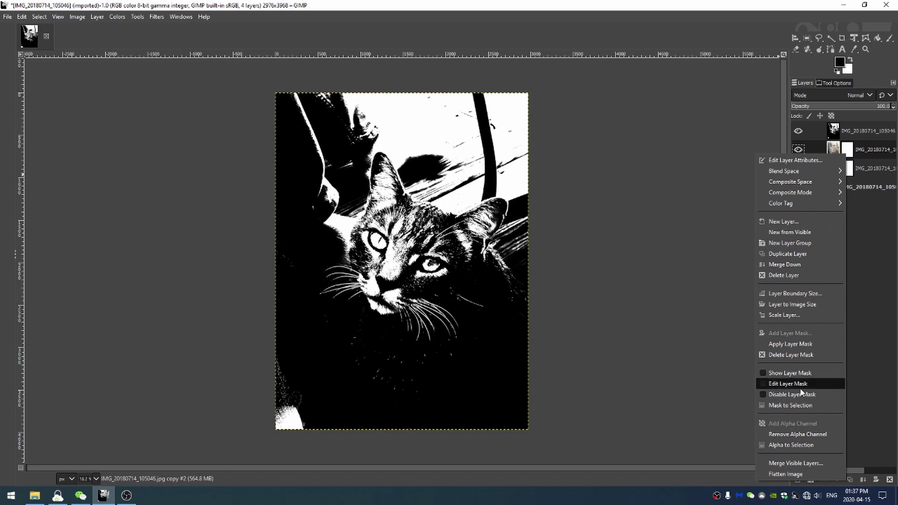
left_click(790, 355)
left_click(798, 131)
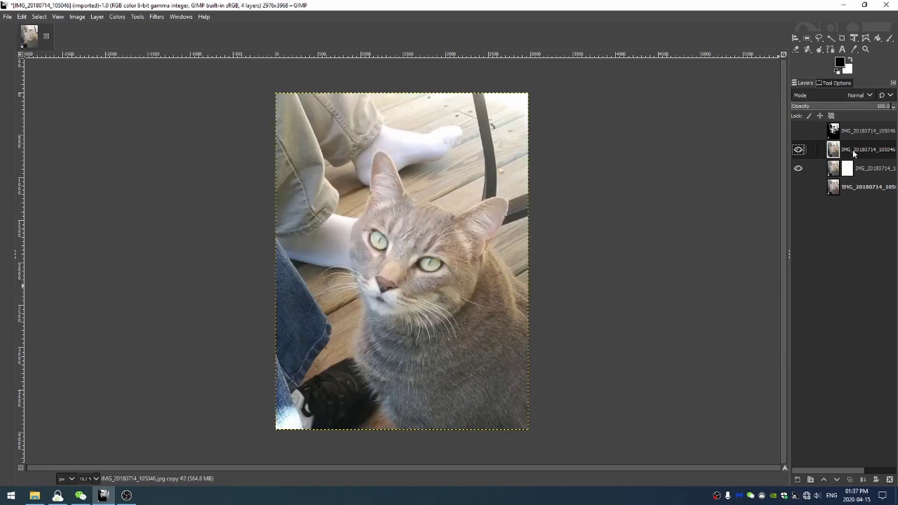
left_click(117, 17)
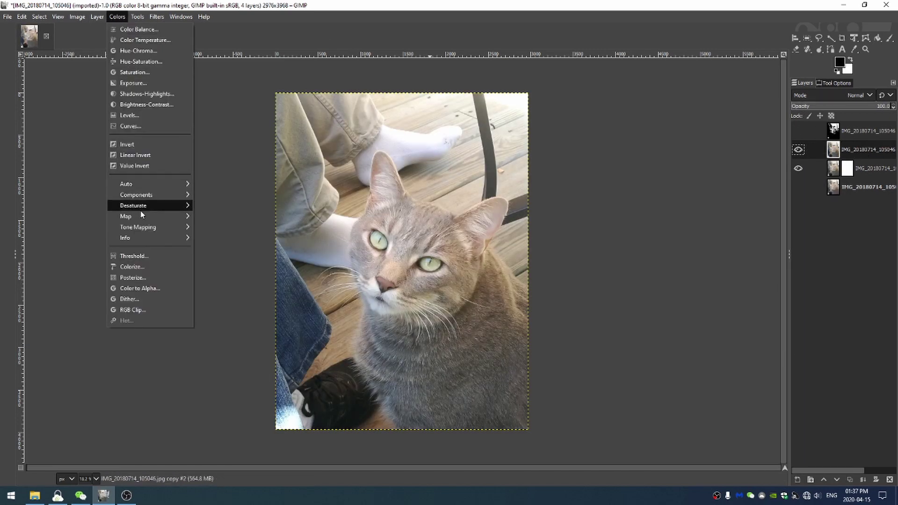
Desaturate the photo copy and apply Levels with input values 70, 1.00 and 78.
left_click(220, 216)
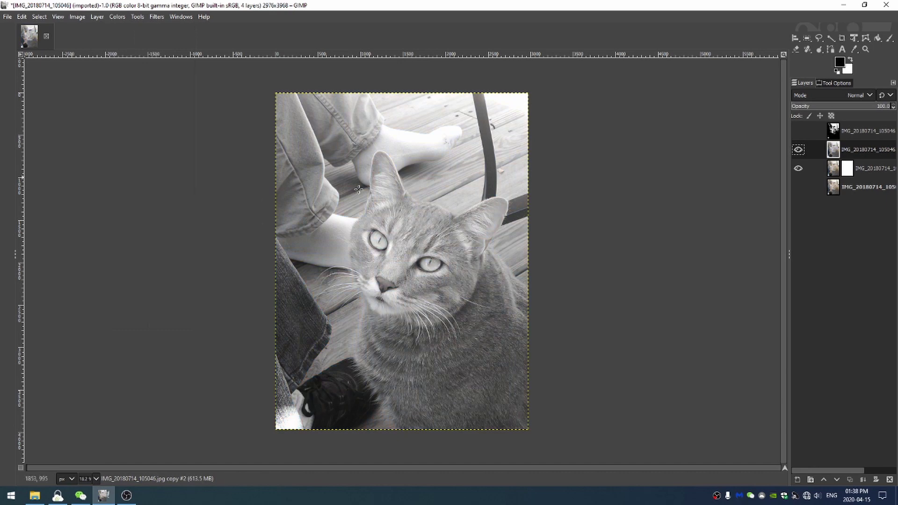
left_click(117, 17)
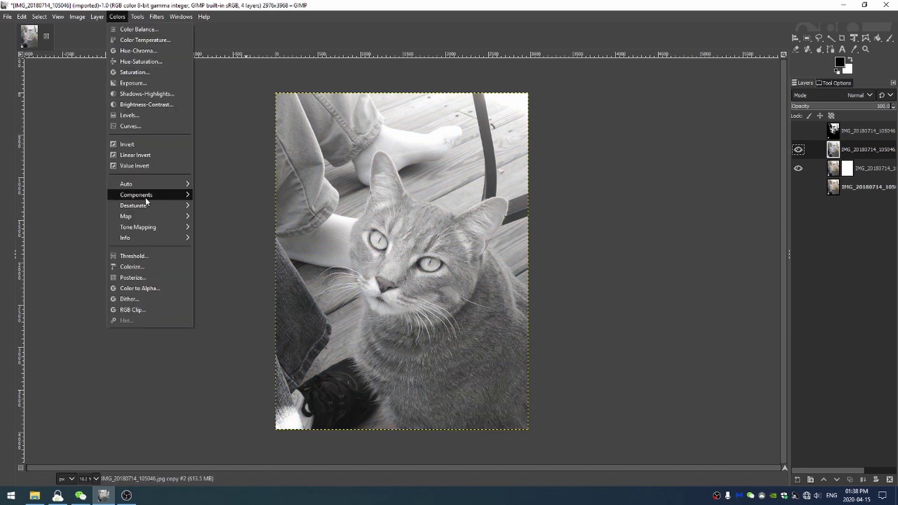
left_click(123, 115)
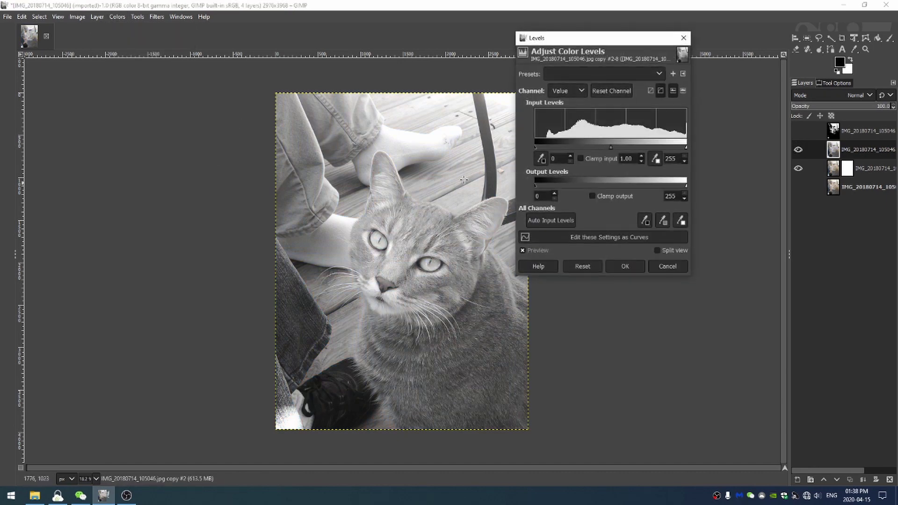
left_click(656, 159)
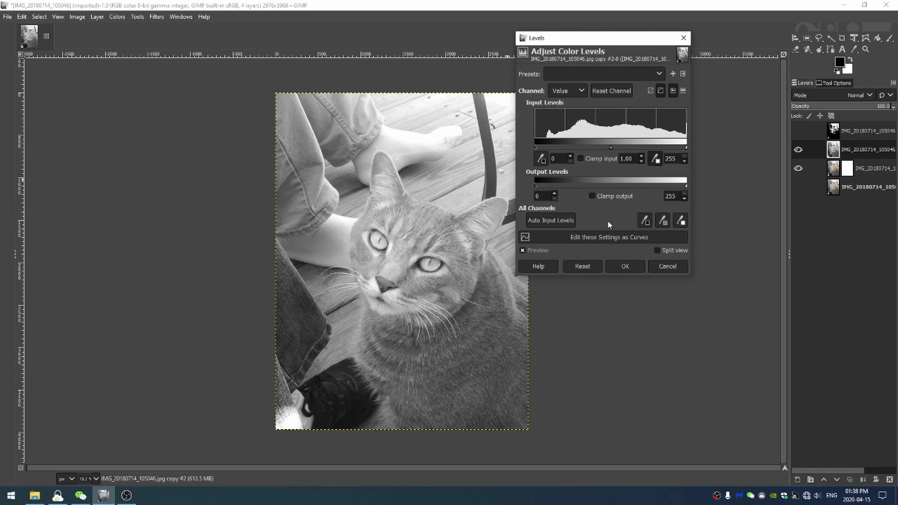
left_click(466, 381)
left_click_drag(535, 147, 578, 148)
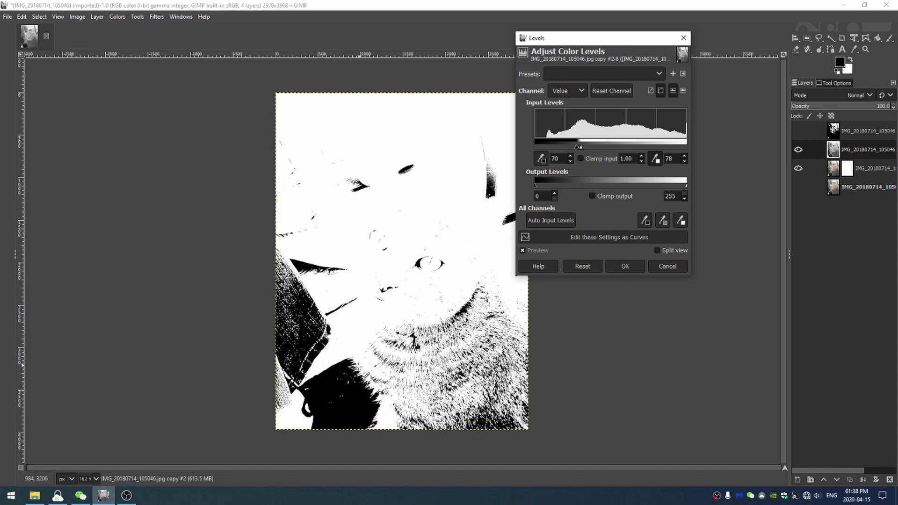
left_click(637, 269)
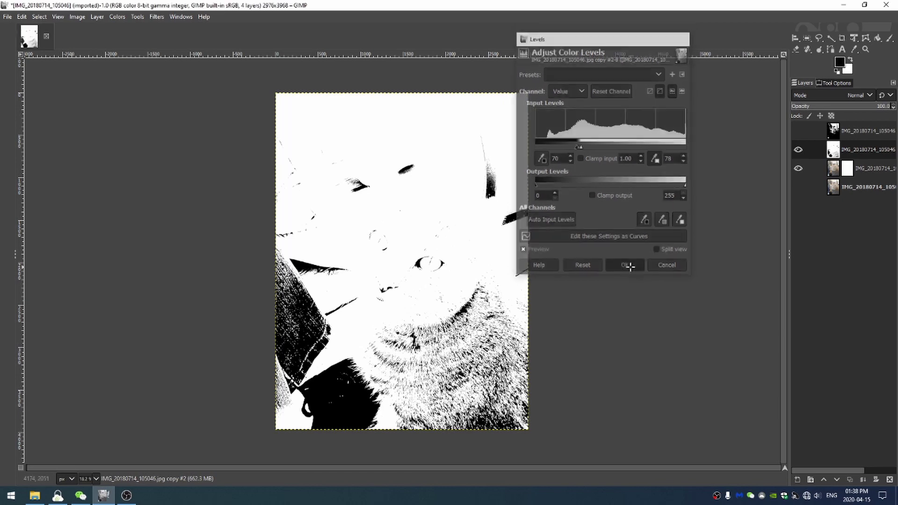
Toggle the top and greyscale layers' visibility to compare them.
left_click(799, 131)
left_click(798, 150)
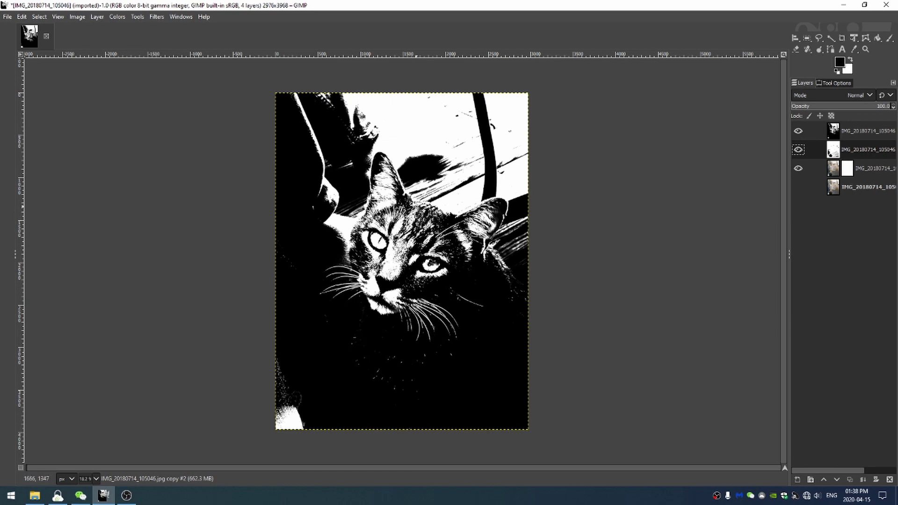
left_click(798, 131)
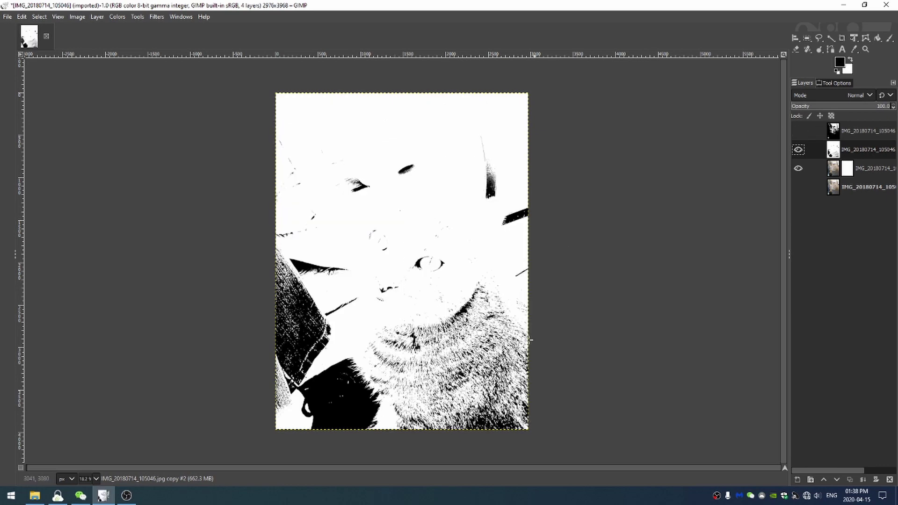
left_click(799, 132)
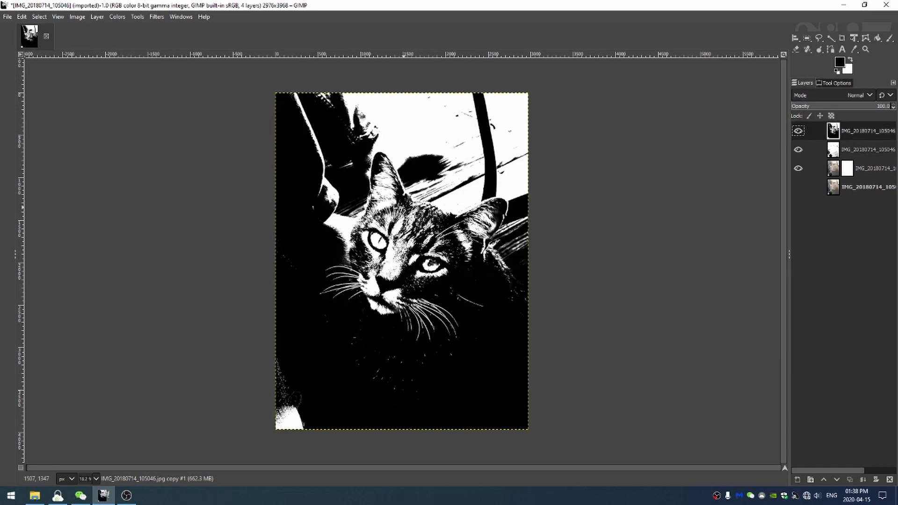
Fuzzy Select the cat's face on the high-contrast layer, then hide it and activate the greyscale copy.
key("u")
left_click(315, 258)
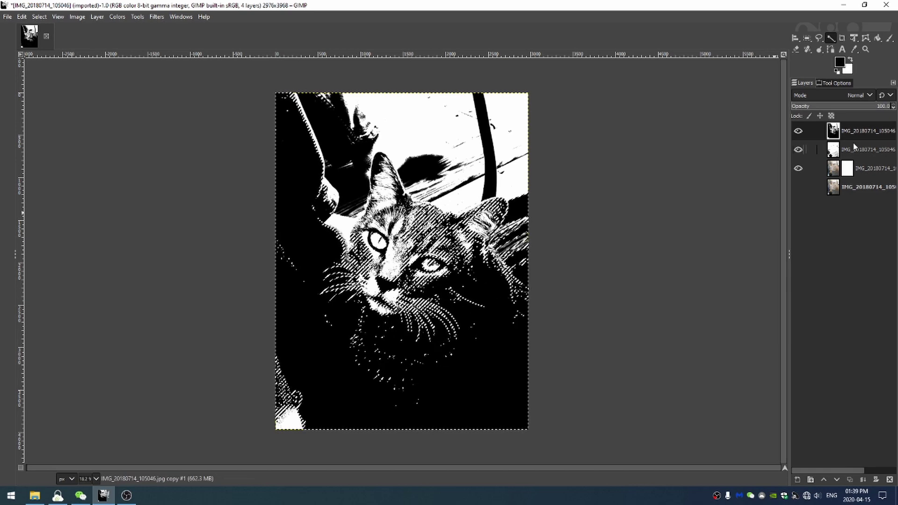
left_click(798, 131)
left_click(872, 150)
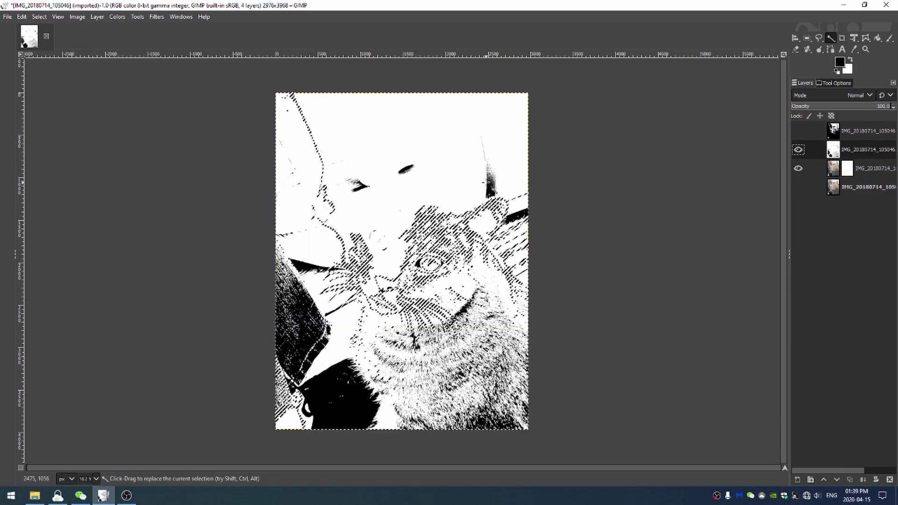
Paint the selected cat area white on the greyscale copy with a size-162 brush, then deselect.
key("p")
mouse_move(432, 299)
left_mouse_down()
mouse_move(463, 300)
mouse_move(470, 310)
left_mouse_up()
key("ctrl+z")
key("x")
mouse_move(440, 295)
left_mouse_down()
mouse_move(462, 318)
mouse_move(401, 330)
mouse_move(387, 345)
mouse_move(421, 386)
mouse_move(408, 380)
mouse_move(401, 407)
mouse_move(497, 419)
mouse_move(509, 437)
left_mouse_up()
left_click(833, 82)
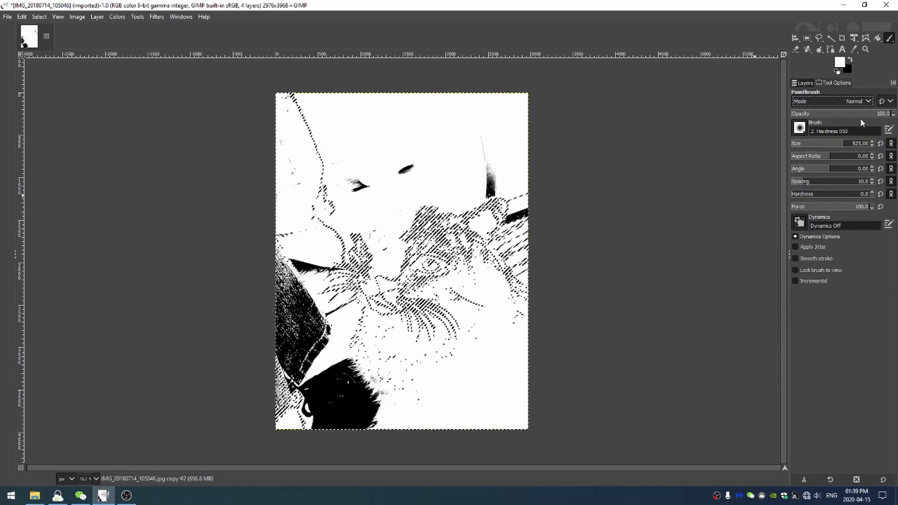
left_click(817, 143)
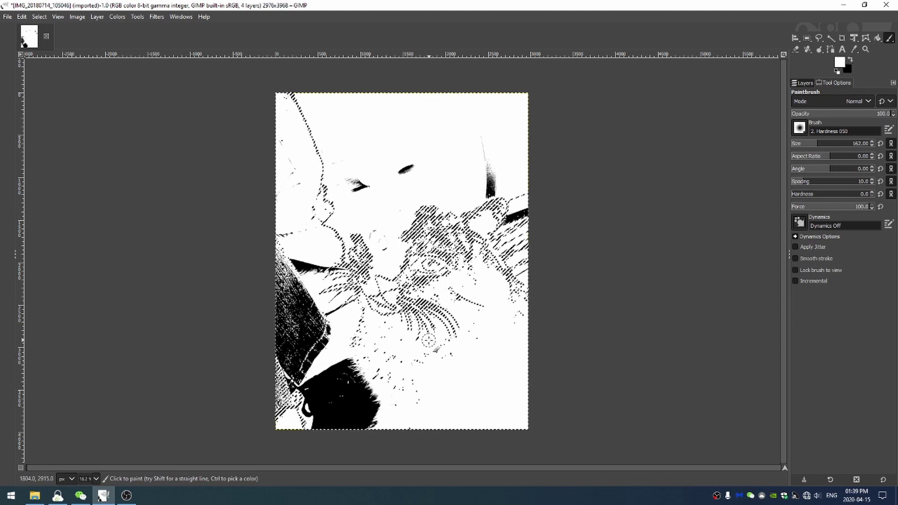
key("shift+ctrl+a")
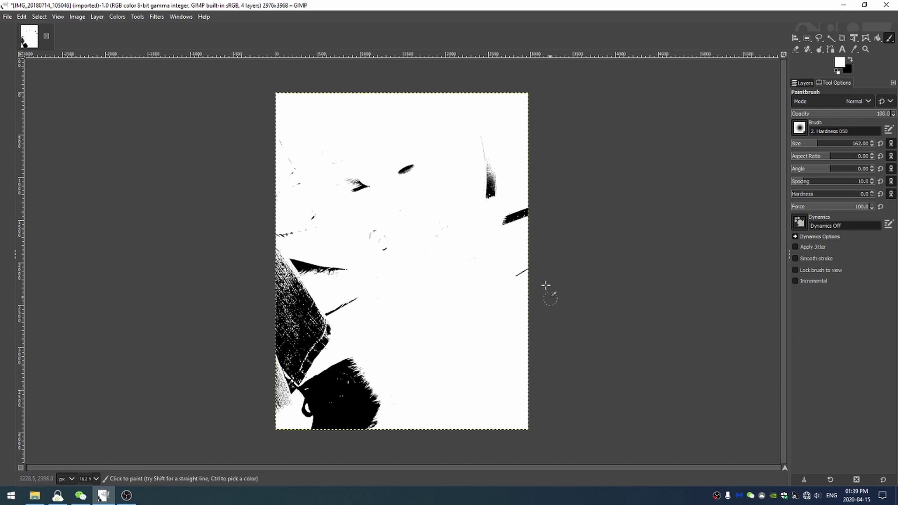
Show the high-contrast top layer, Fuzzy Select the cat's nose and forehead, then deselect.
left_click(799, 84)
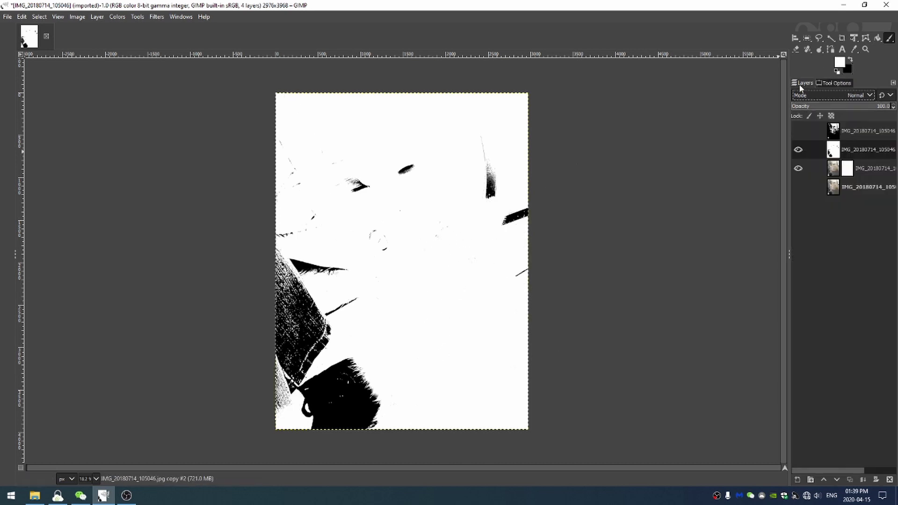
left_click(798, 131)
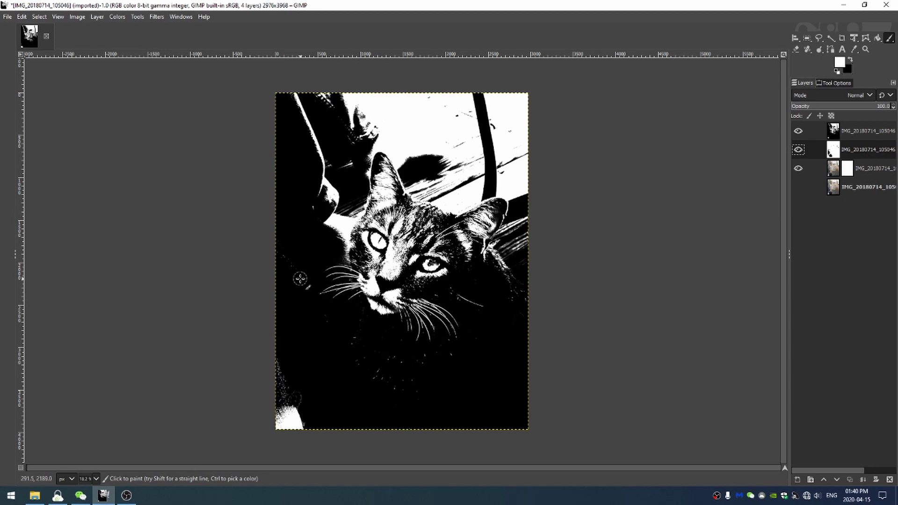
left_click(830, 38)
left_click(373, 288)
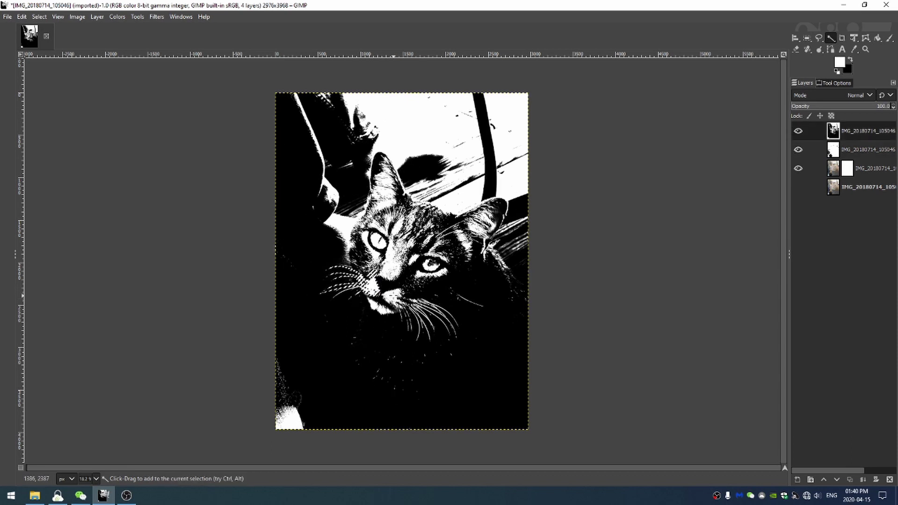
left_click(378, 242, "shift")
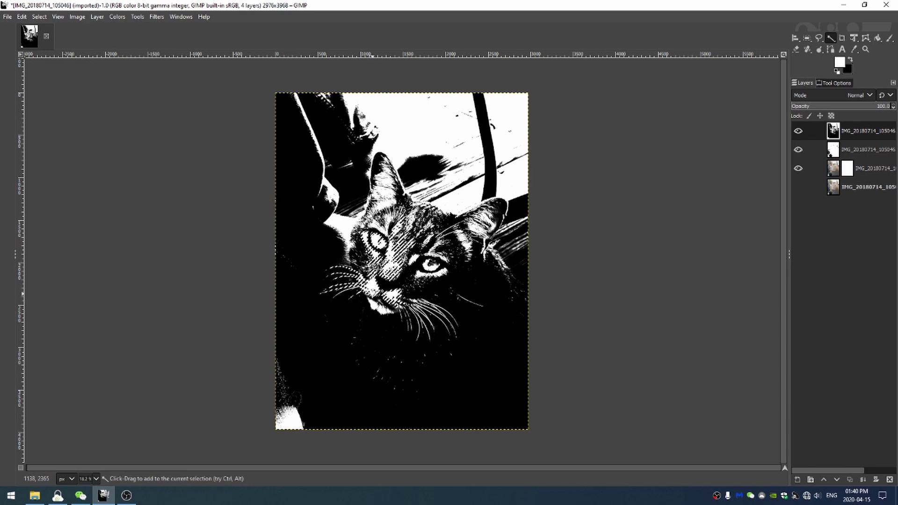
key("ctrl+shift+a")
key("shift")
scroll(457, 238, "up", 2)
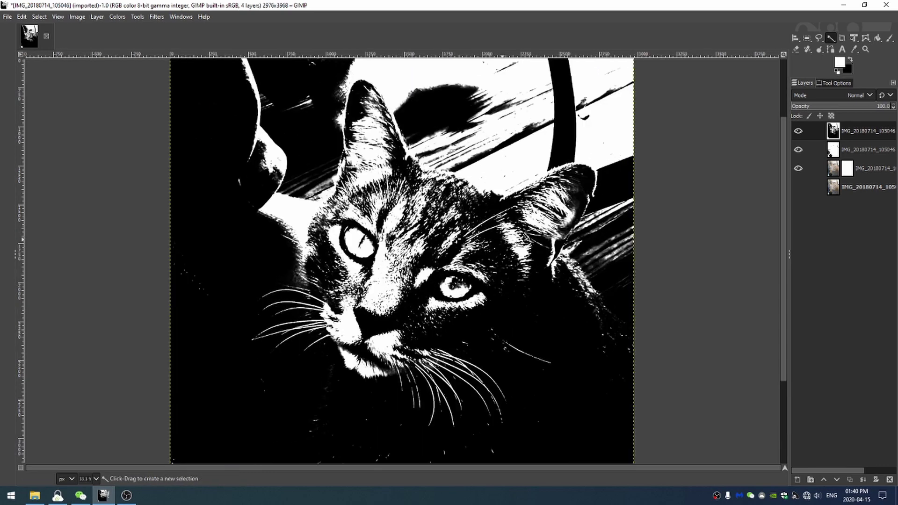
Paint white with the Paintbrush over the cat's ears, head top and down the face to the nose.
key("p")
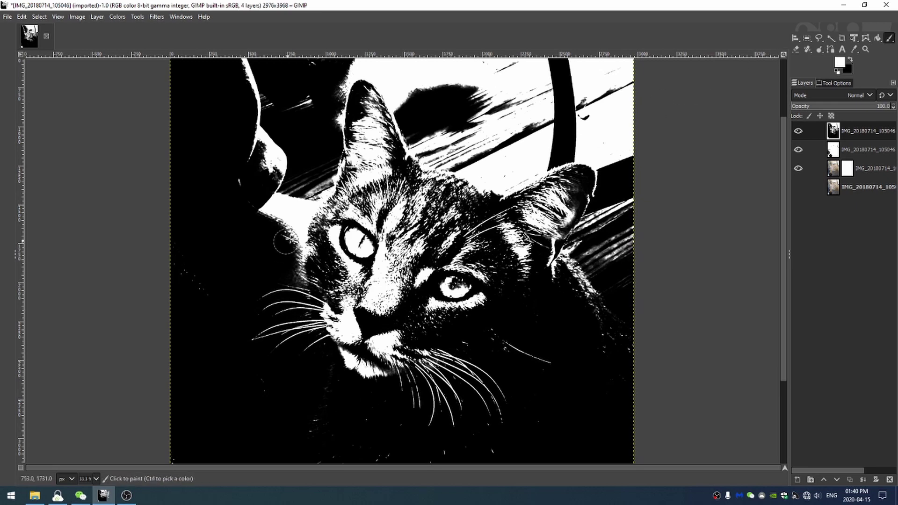
mouse_move(361, 91)
left_mouse_down()
mouse_move(361, 133)
mouse_move(357, 99)
mouse_move(354, 177)
mouse_move(320, 233)
mouse_move(317, 267)
left_mouse_up()
mouse_move(358, 178)
left_mouse_down()
mouse_move(329, 327)
mouse_move(357, 372)
mouse_move(376, 377)
mouse_move(440, 347)
left_mouse_up()
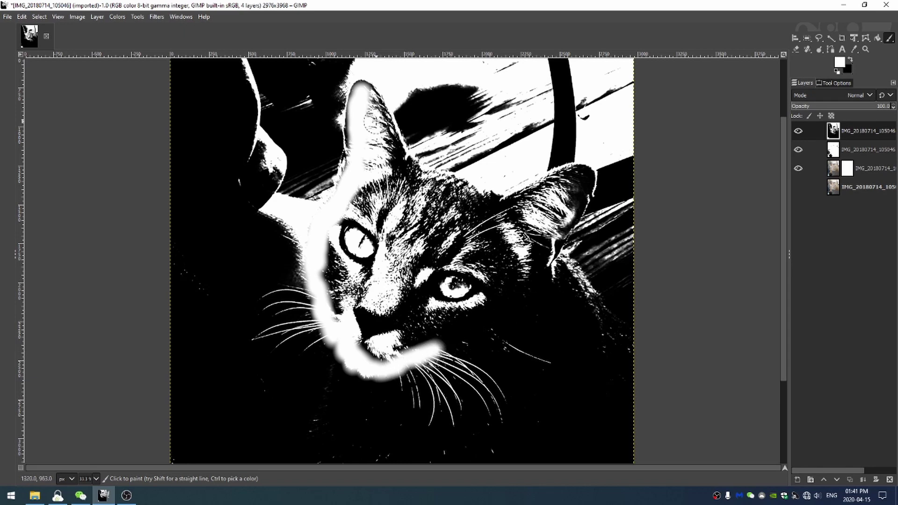
mouse_move(363, 89)
left_mouse_down()
mouse_move(369, 103)
mouse_move(542, 182)
mouse_move(587, 169)
mouse_move(543, 261)
left_mouse_up()
Outline the cat's head with Free Select, bucket-fill it white, and deselect.
key("f")
left_click(368, 108)
left_click(389, 141)
left_click(403, 162)
left_click(484, 193)
left_click(514, 191)
mouse_move(576, 166)
left_mouse_down()
mouse_move(539, 342)
mouse_move(426, 351)
mouse_move(391, 372)
mouse_move(361, 126)
left_mouse_up()
key("Return")
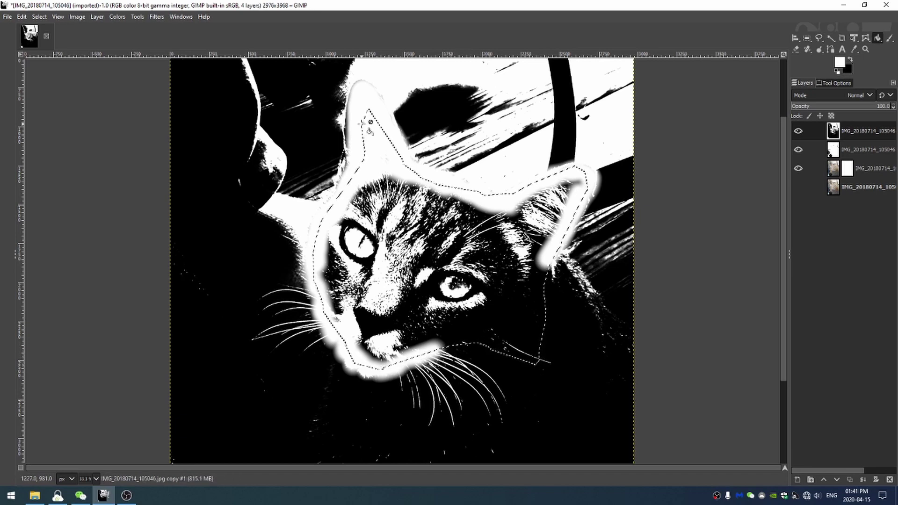
left_click(428, 228)
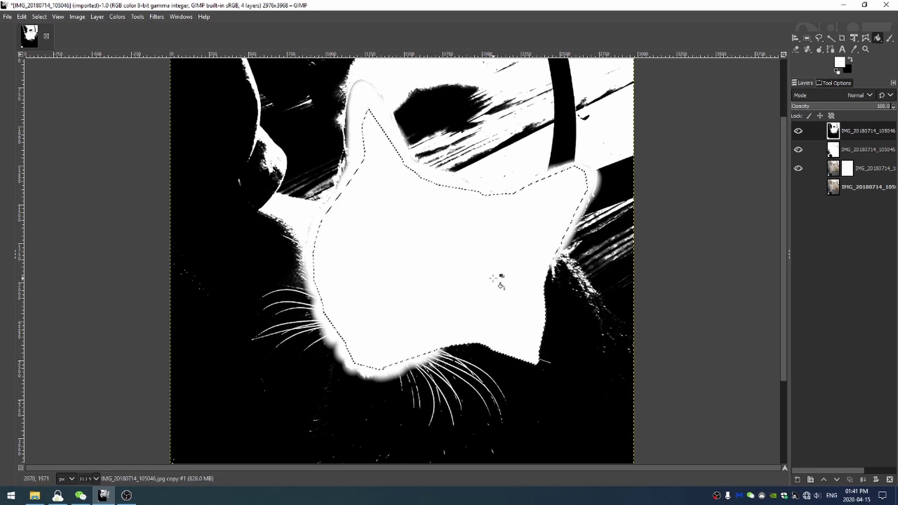
key("ctrl+shift+a")
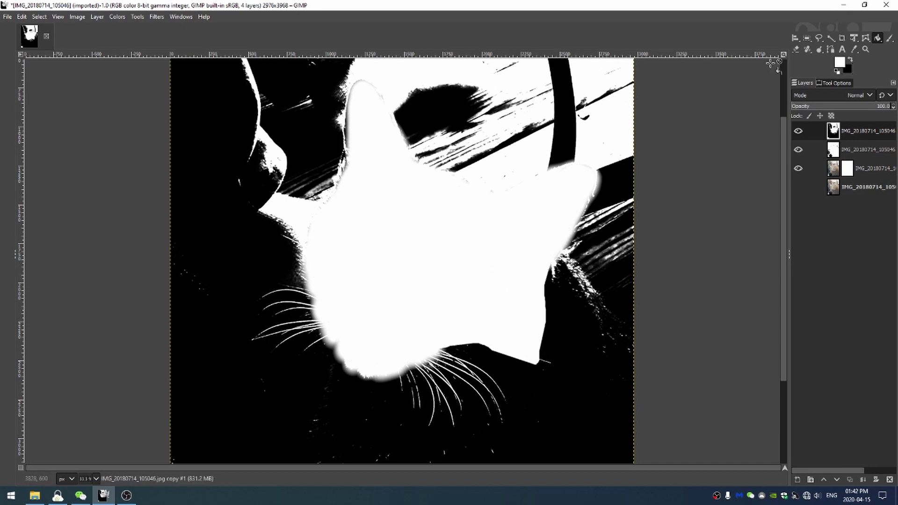
Switch to black and brush over the white cheek edge.
left_click(848, 59)
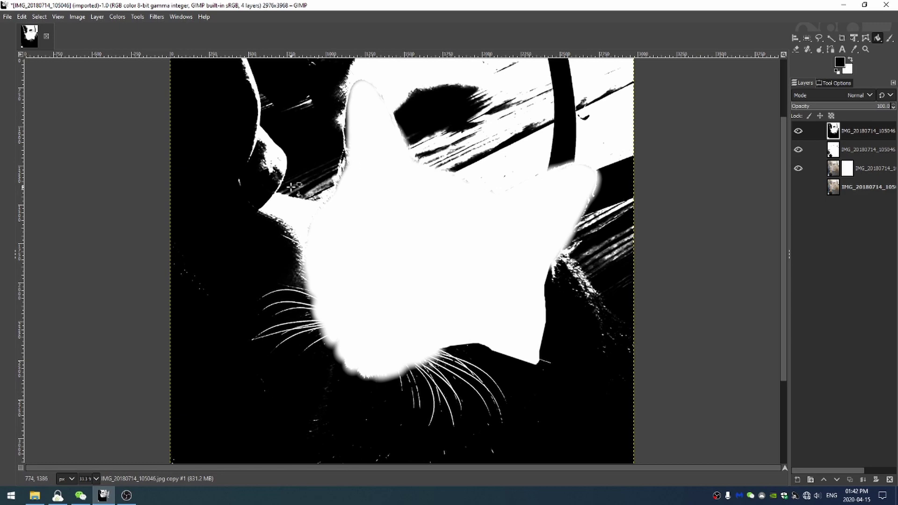
key("p")
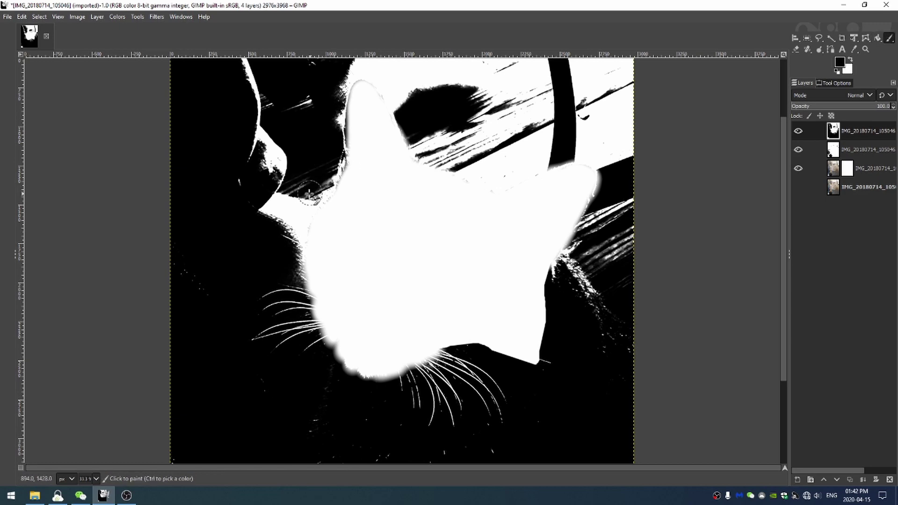
mouse_move(317, 190)
left_mouse_down()
mouse_move(325, 185)
mouse_move(286, 224)
mouse_move(321, 174)
mouse_move(595, 231)
mouse_move(572, 233)
mouse_move(561, 286)
left_mouse_up()
scroll(616, 341, "left", 5)
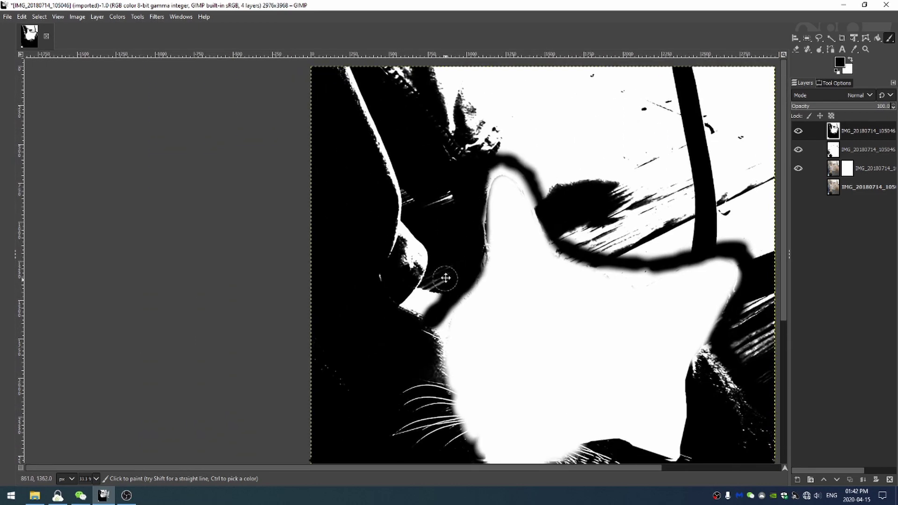
scroll(437, 233, "right", 2)
scroll(437, 234, "up", 1)
Trace a Free Select outline around the cat's head and fit the image in view.
key("f")
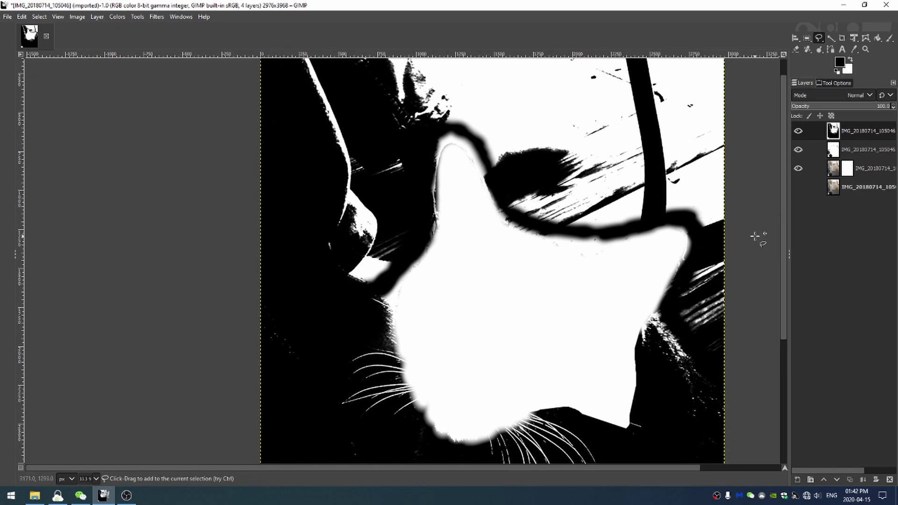
scroll(751, 364, "down", 2)
scroll(751, 364, "right", 1)
mouse_move(715, 307)
left_mouse_down()
mouse_move(645, 248)
mouse_move(571, 135)
left_mouse_up()
scroll(571, 136, "left", 2)
scroll(571, 135, "up", 1)
mouse_move(668, 179)
left_mouse_down()
mouse_move(638, 182)
mouse_move(566, 165)
left_mouse_up()
scroll(566, 165, "down", 2)
key("Return")
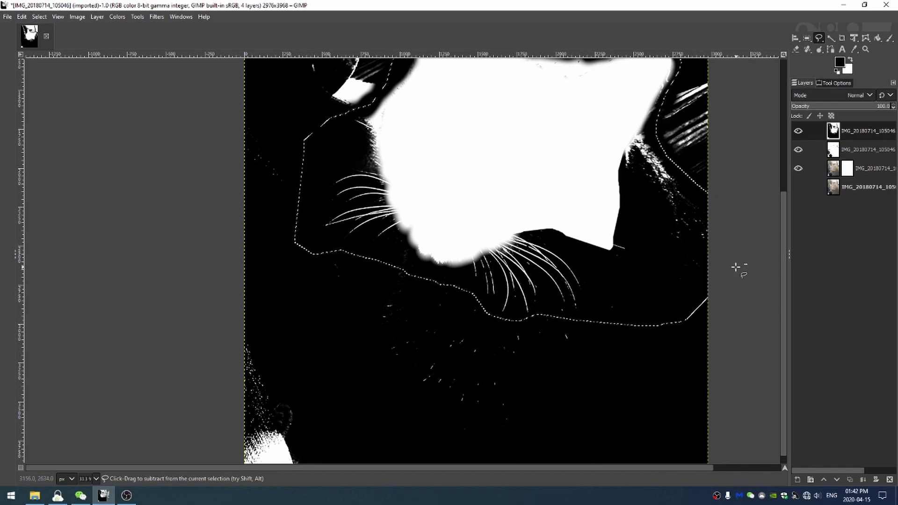
key("ctrl+shift+j")
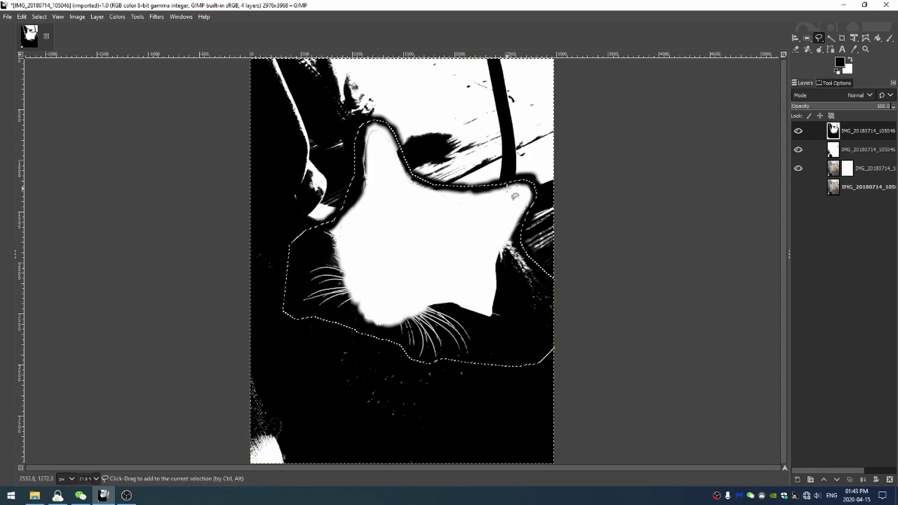
Bucket-fill everything outside the head black, then deselect.
key("shift+b")
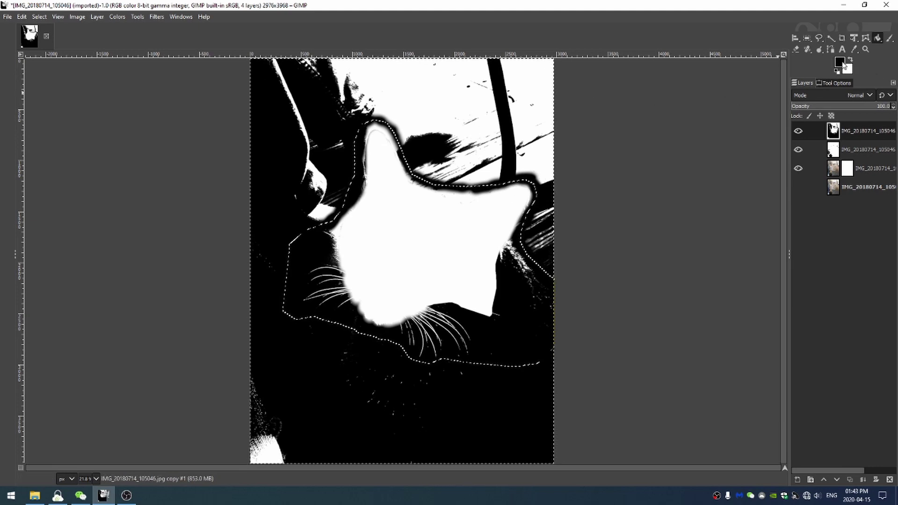
left_click(472, 114)
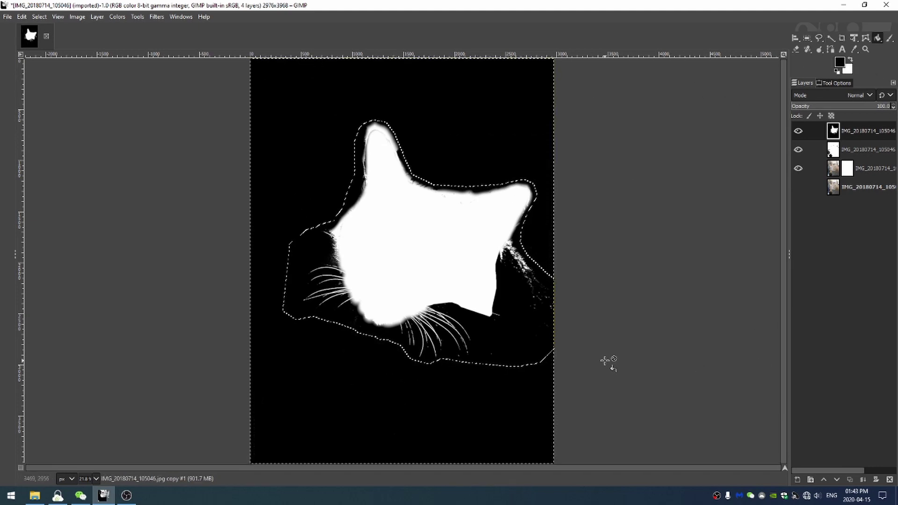
key("ctrl+shift+a")
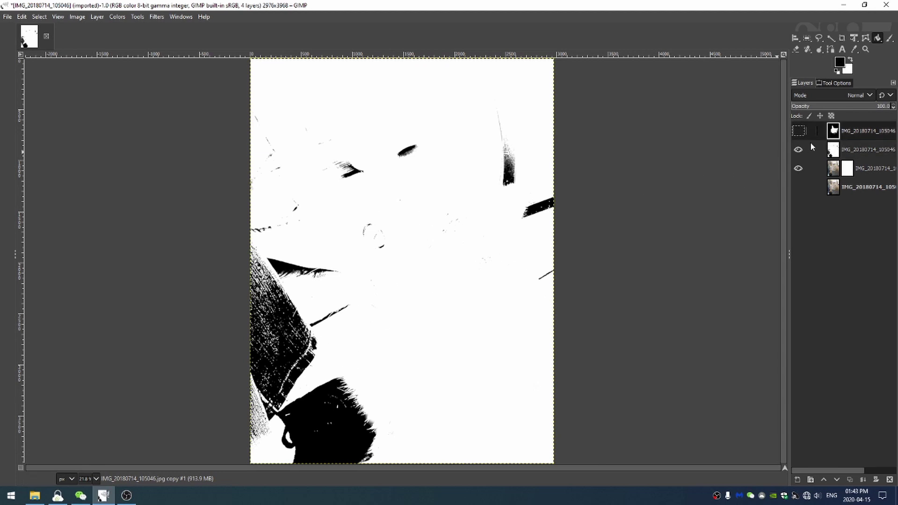
Show the original photo and lasso the cat's head and body with Free Select.
left_click(798, 168, "shift")
left_click(832, 171)
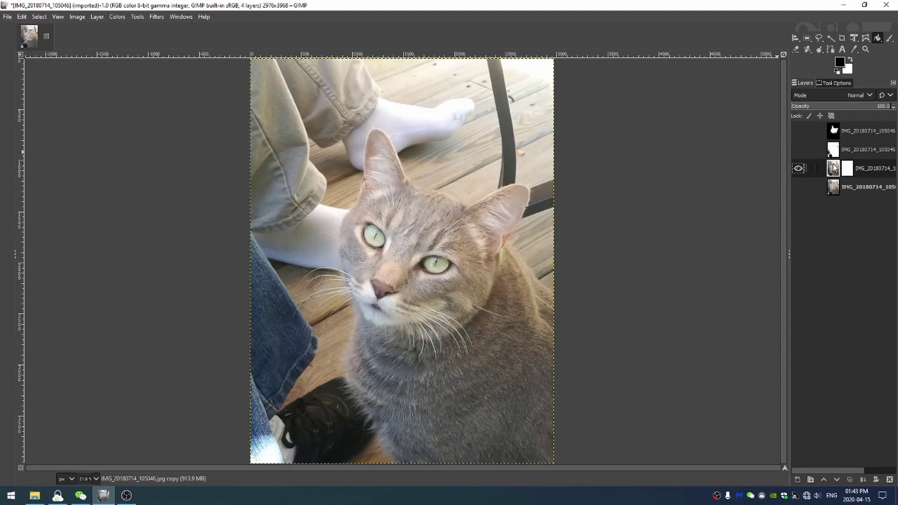
key("f")
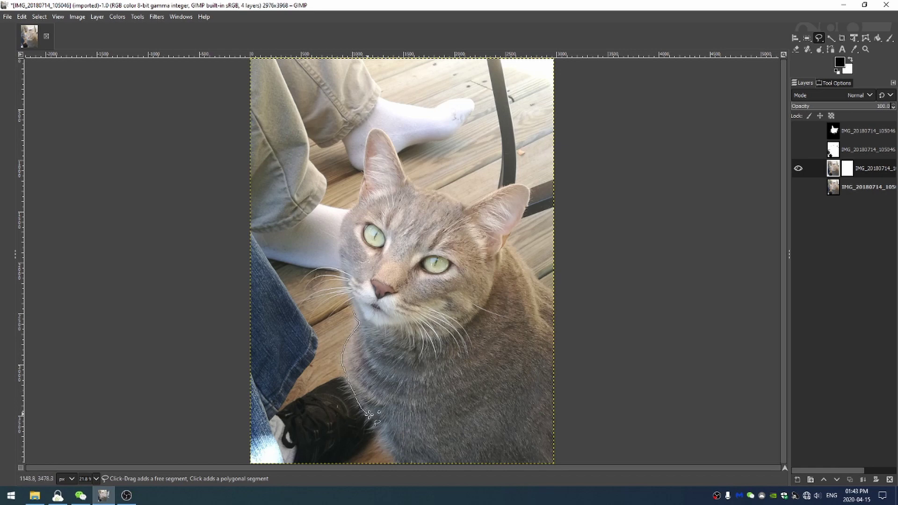
mouse_move(615, 478)
left_mouse_down()
mouse_move(639, 411)
mouse_move(640, 347)
left_mouse_up()
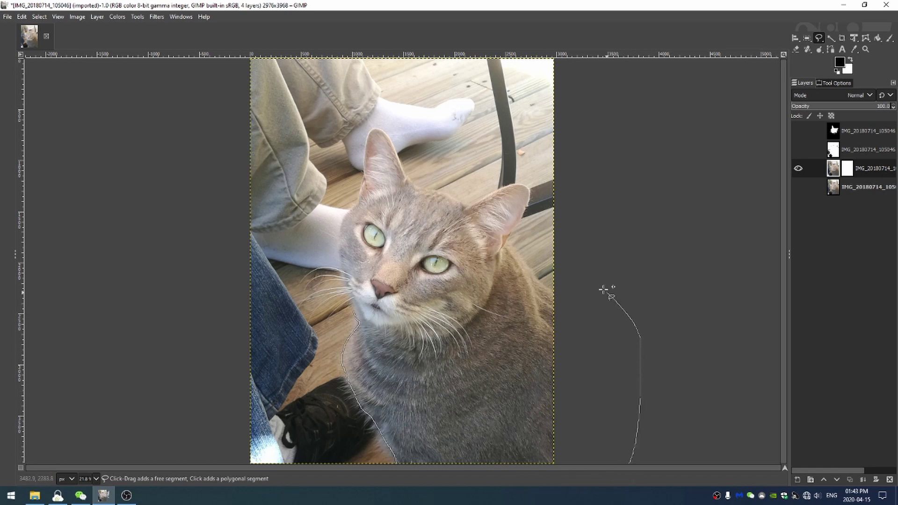
mouse_move(524, 251)
left_mouse_down()
mouse_move(421, 199)
mouse_move(359, 320)
left_mouse_up()
key("Return")
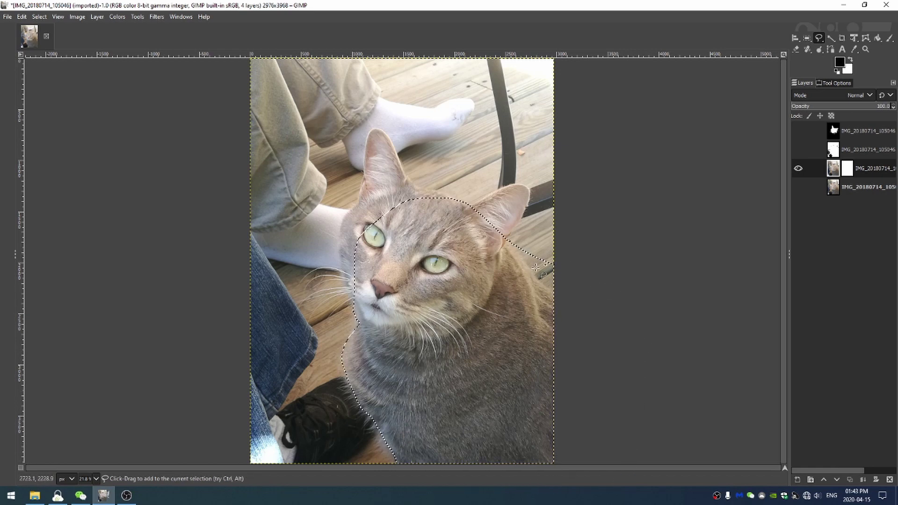
On the second black-and-white layer, brush black along the body selection edge.
left_click(798, 150)
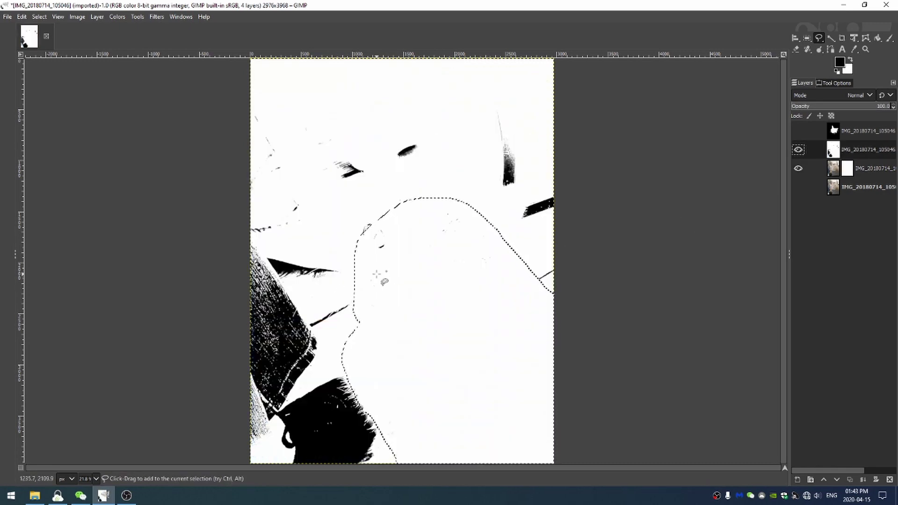
key("p")
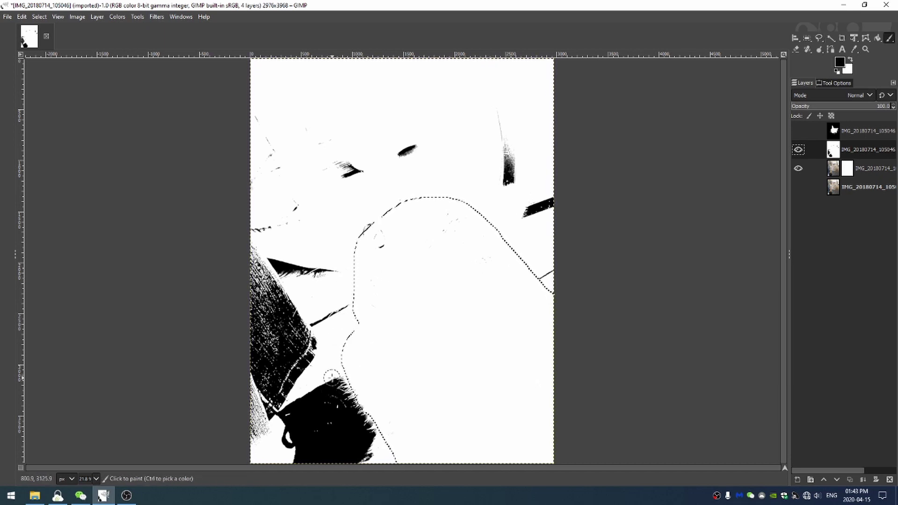
mouse_move(330, 376)
left_mouse_down()
mouse_move(331, 365)
mouse_move(331, 388)
mouse_move(342, 330)
mouse_move(552, 288)
left_mouse_up()
Restore the body selection, bucket-fill the area outside it black, and deselect.
key("f")
key("ctrl+shift+a")
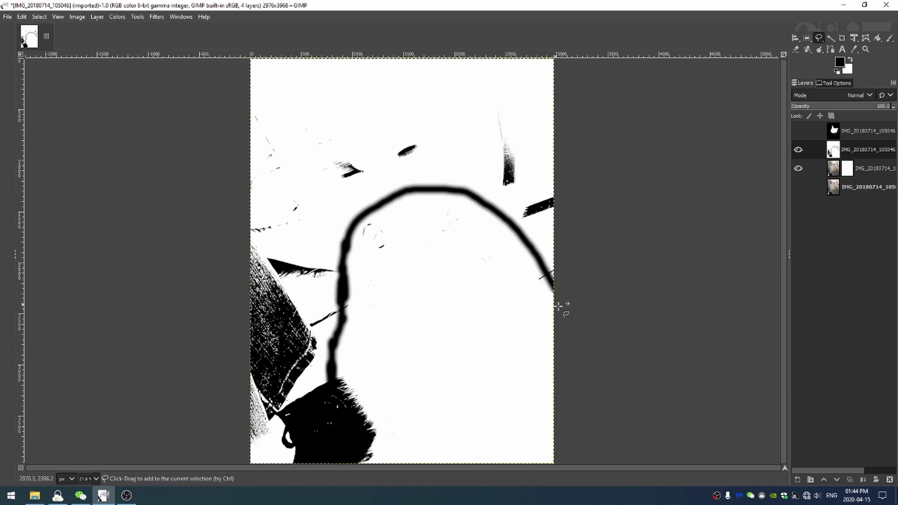
left_click(580, 312)
key("ctrl+z")
key("shift+b")
left_click(461, 134)
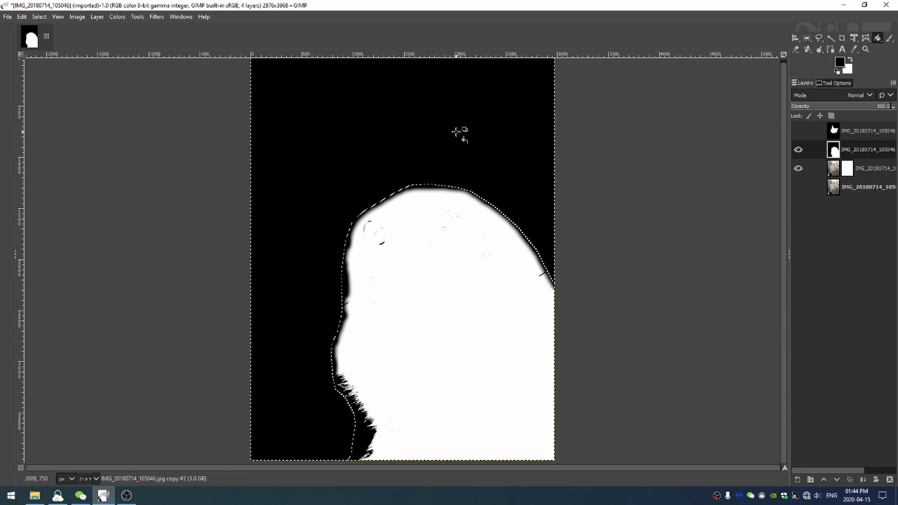
key("ctrl+shift+a")
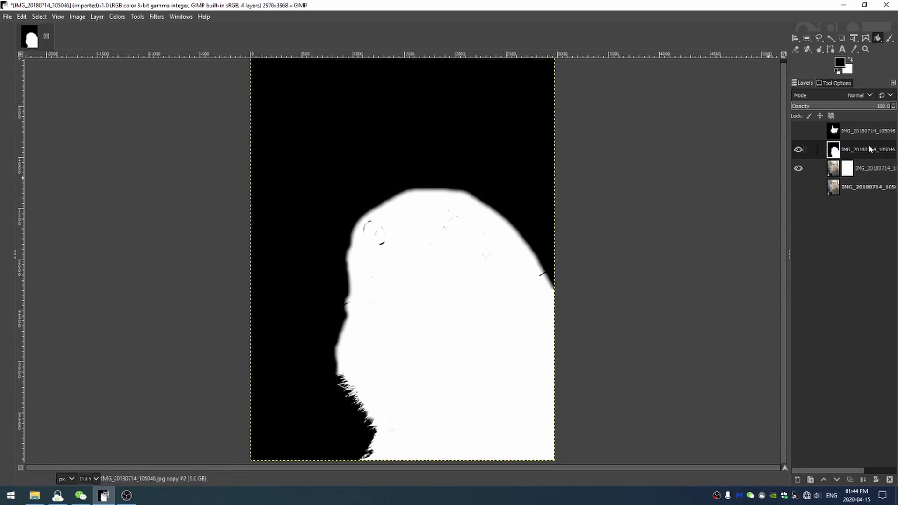
Toggle the head and body silhouette layers to compare, leaving the head layer hidden.
left_click(801, 132)
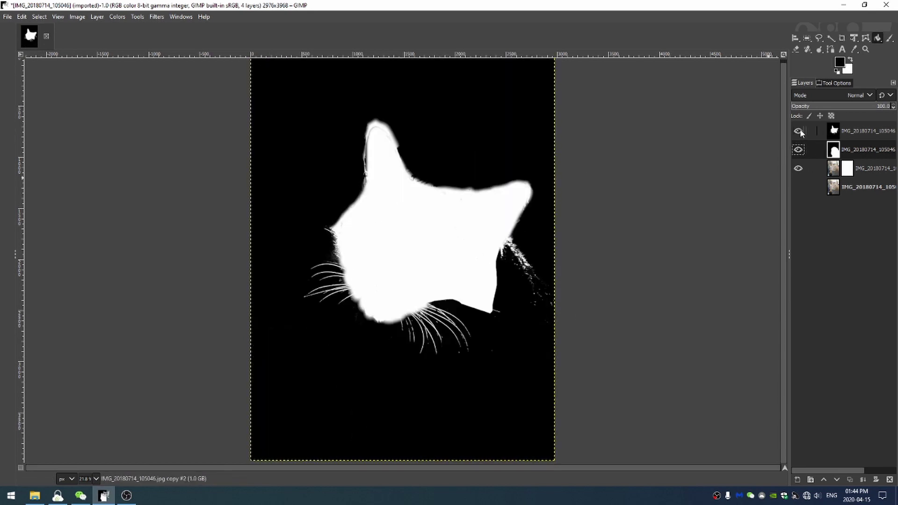
left_click(798, 150)
left_click(799, 131)
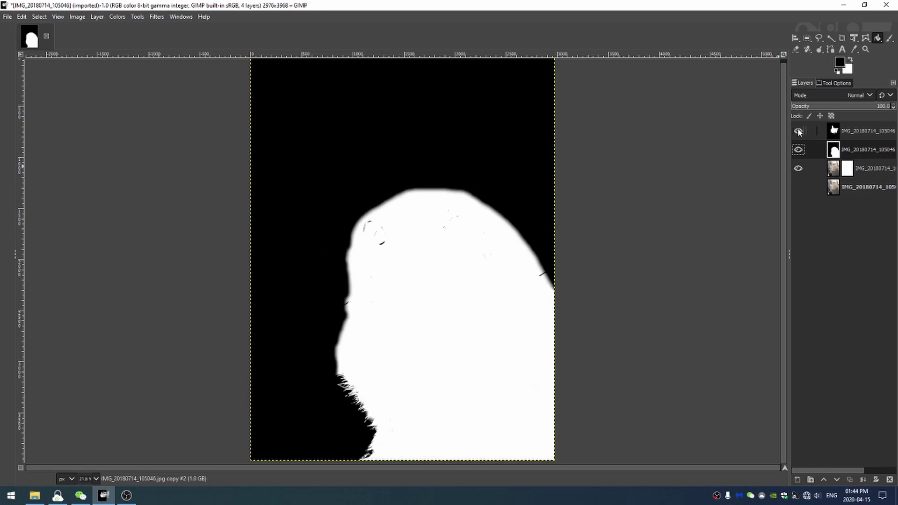
left_click(797, 130)
left_click(797, 131)
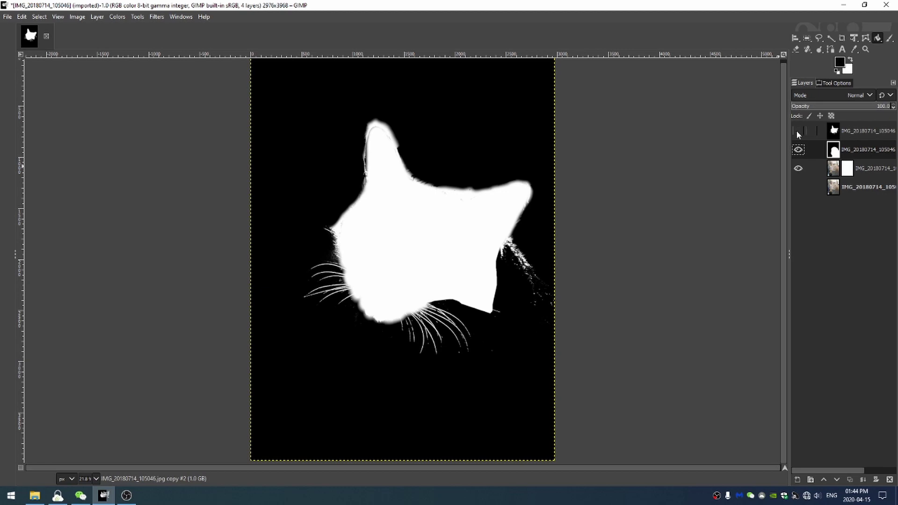
left_click(797, 130)
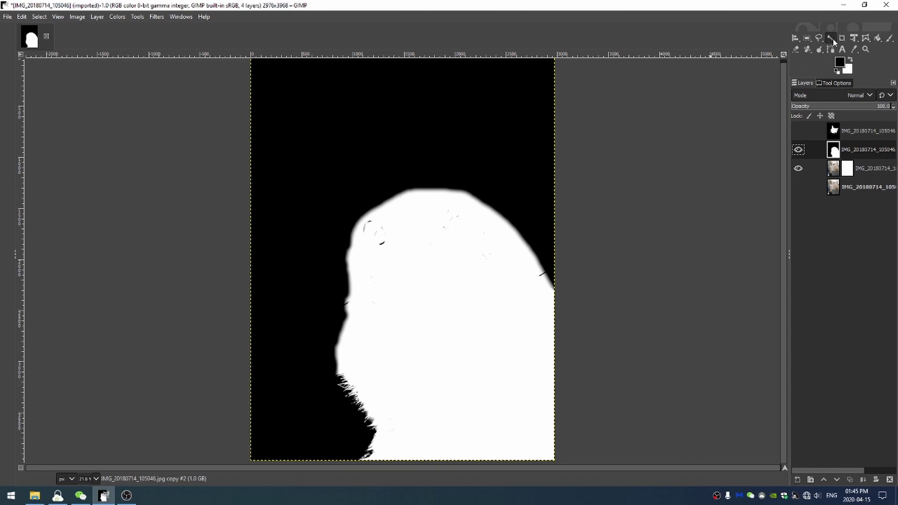
Fuzzy-select the white body silhouette and remove holes from the selection.
left_click(831, 39)
left_click(465, 325)
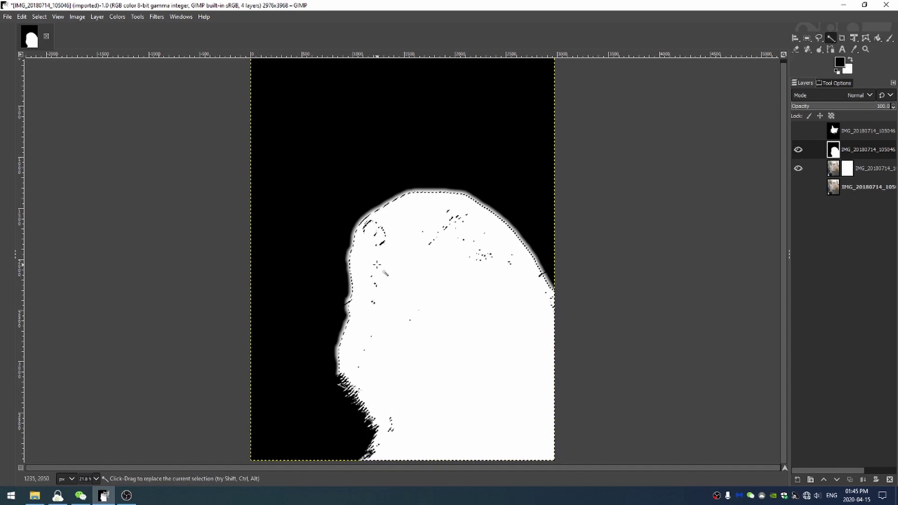
left_click(75, 18)
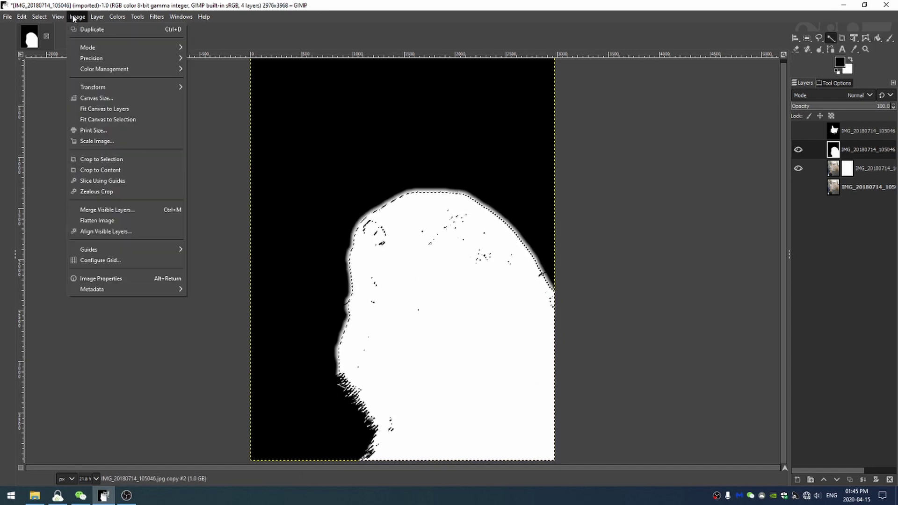
mouse_move(36, 15)
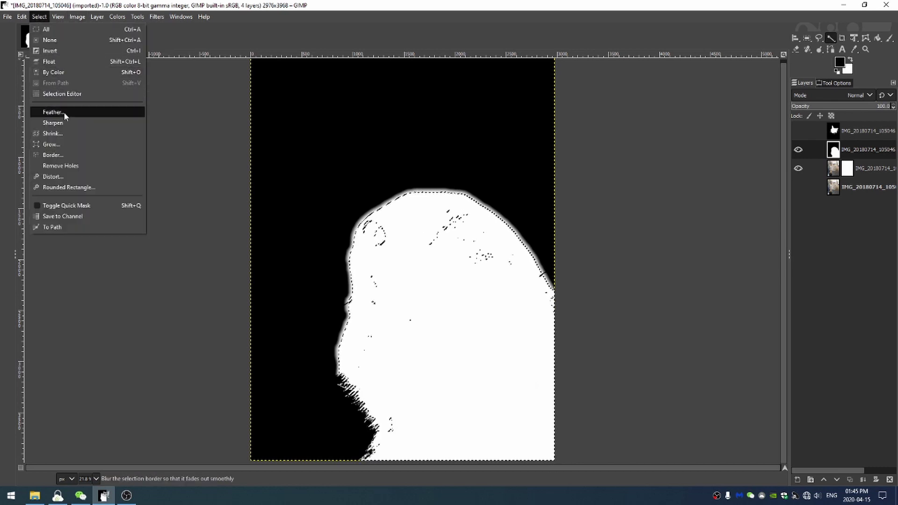
left_click(59, 167)
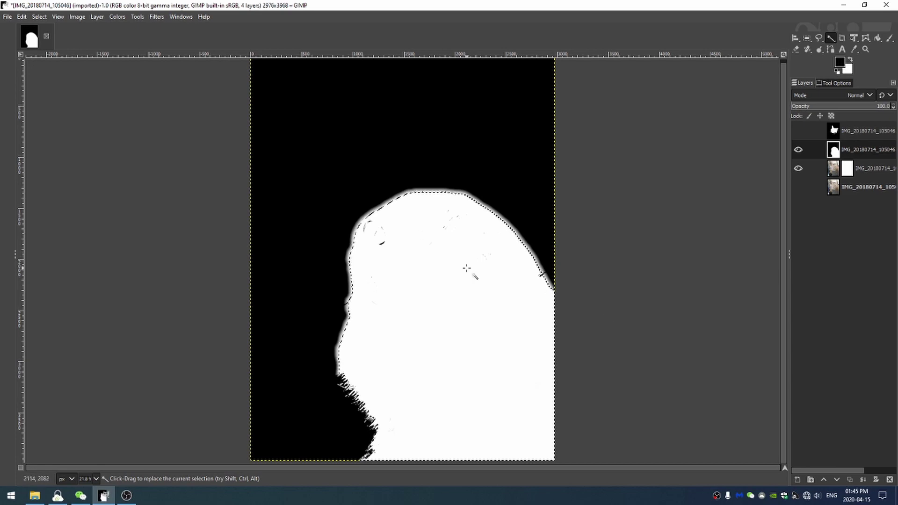
On the photo layer's mask, bucket-fill outside the cat black, then deselect.
left_click(795, 151)
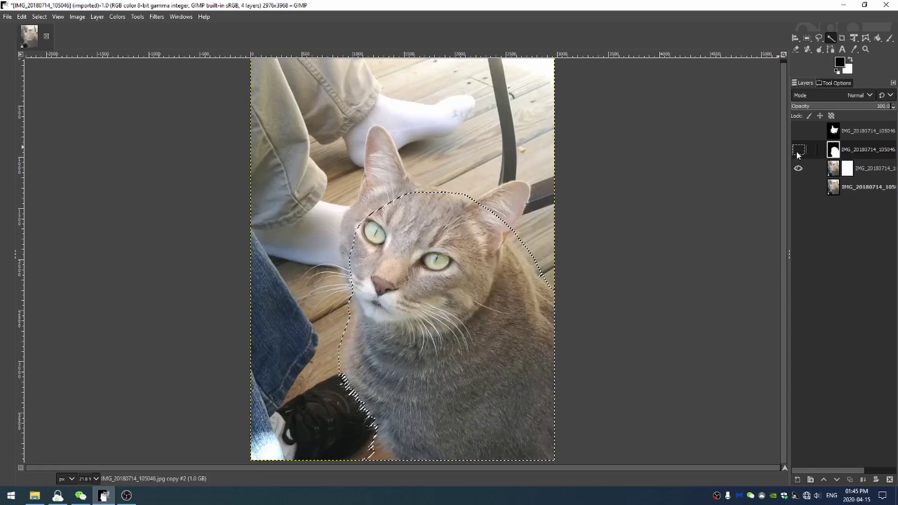
left_click(850, 175)
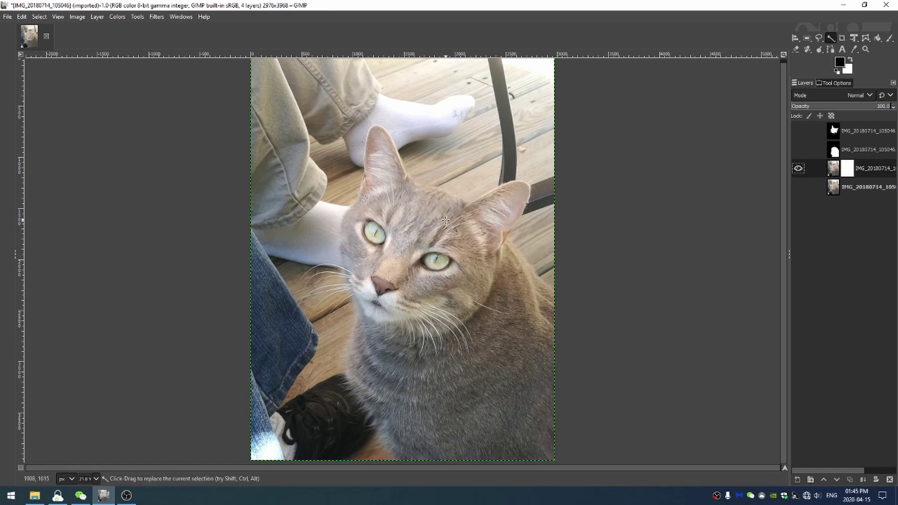
key("shift+b")
left_click(439, 132)
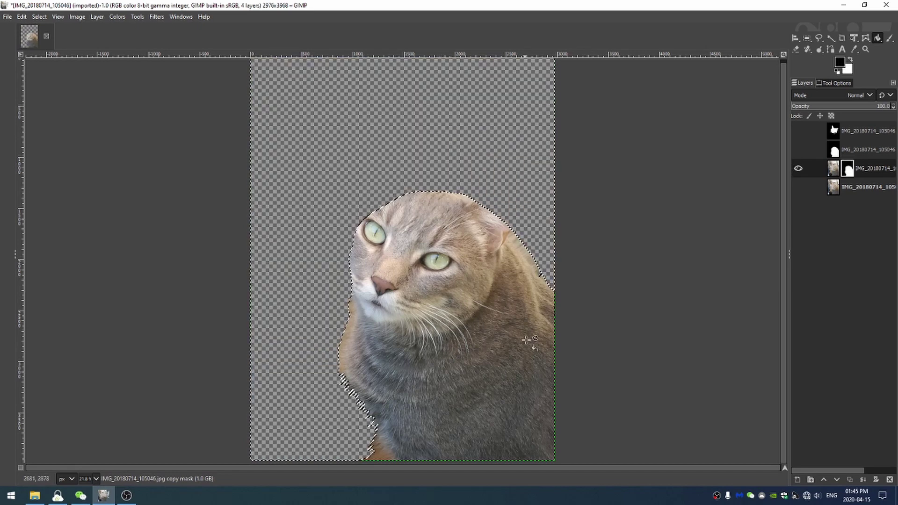
key("ctrl+shift+a")
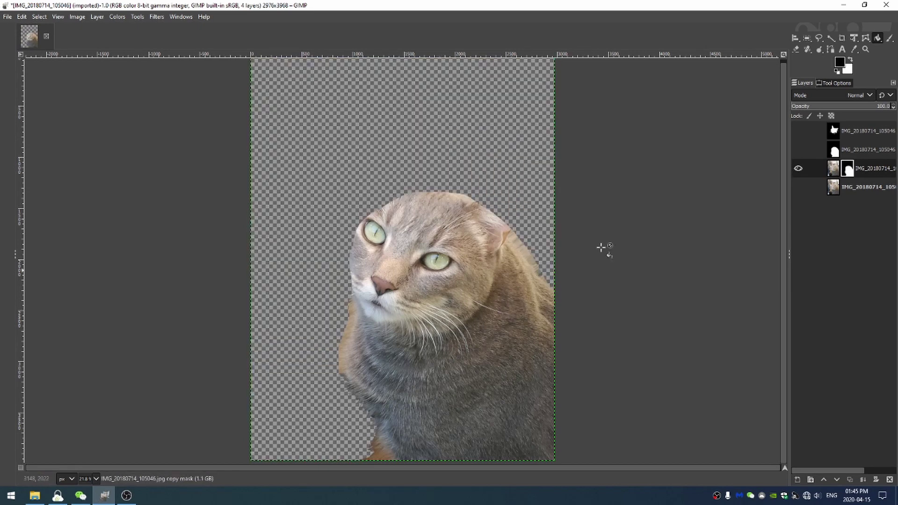
Fuzzy-select the white head on the head-mask layer and remove holes.
left_click(798, 131)
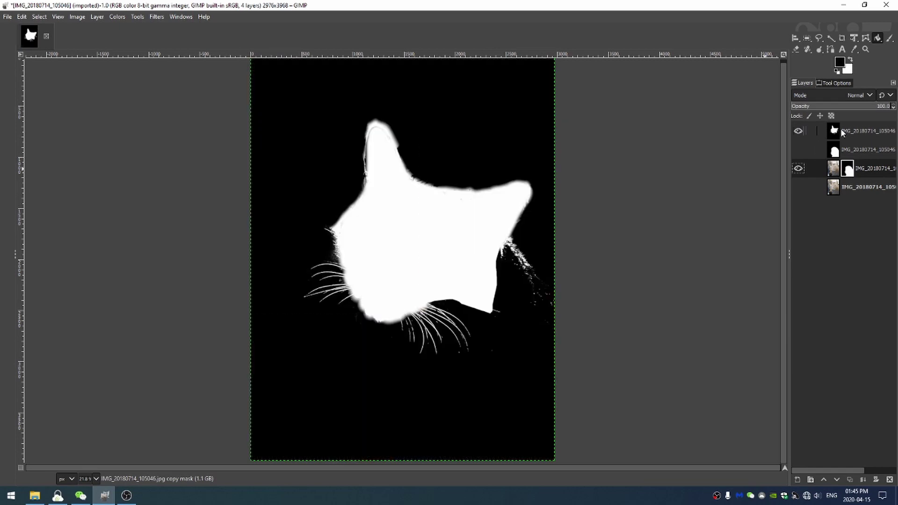
left_click(840, 130)
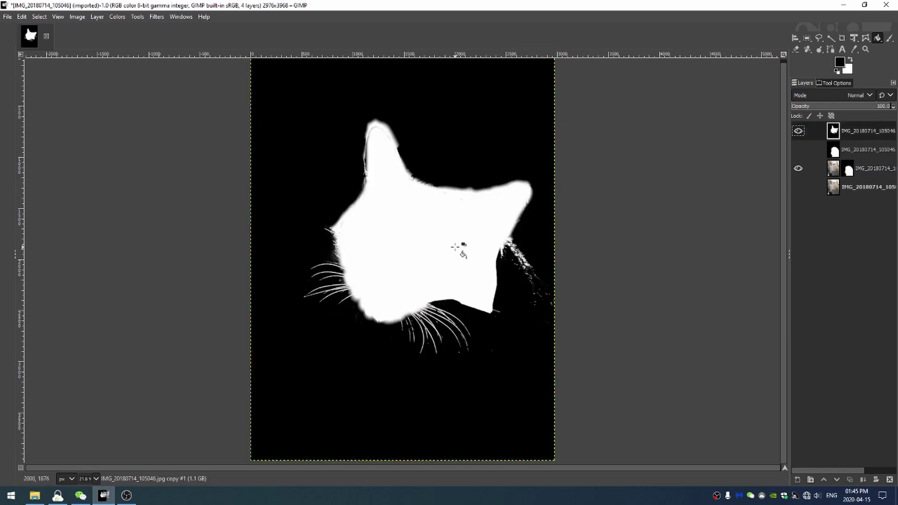
key("u")
left_click(431, 231)
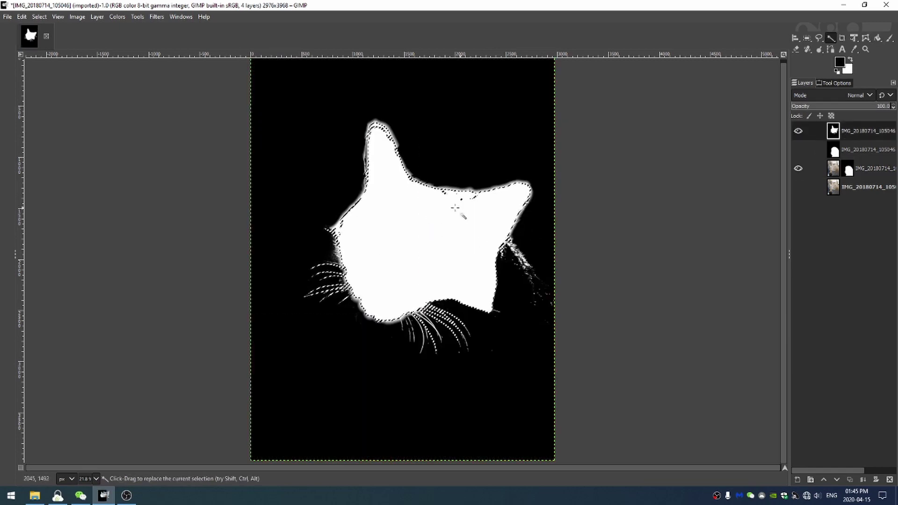
left_click(40, 17)
left_click(54, 168)
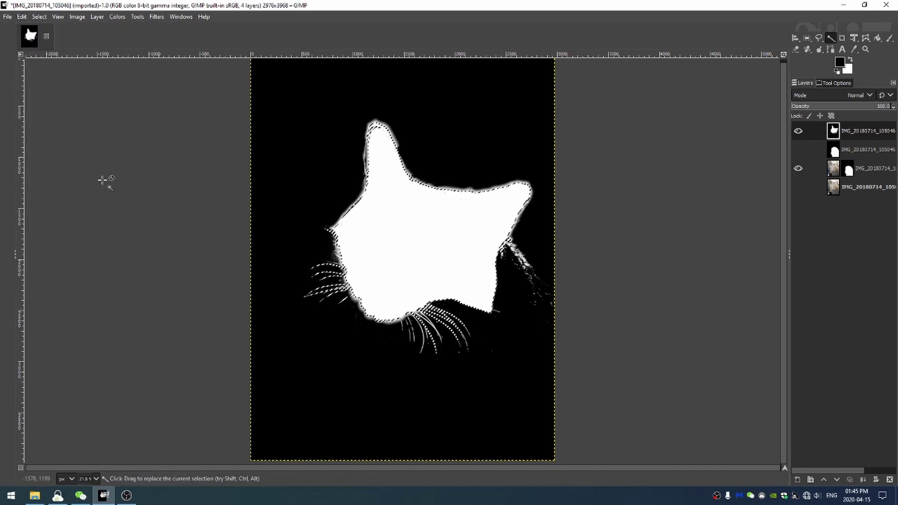
Hide the head layer and bucket-fill the head selection white in the photo's layer mask.
left_click(798, 131)
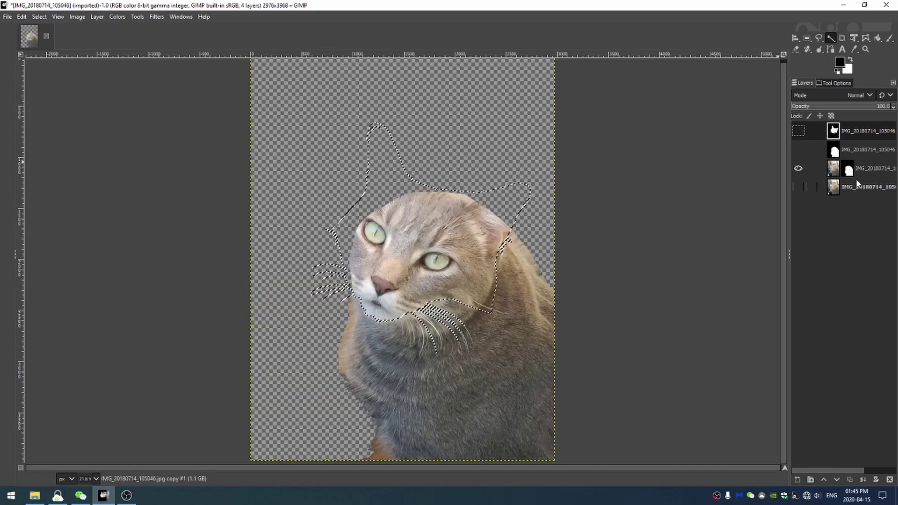
left_click(859, 173)
key("shift+b")
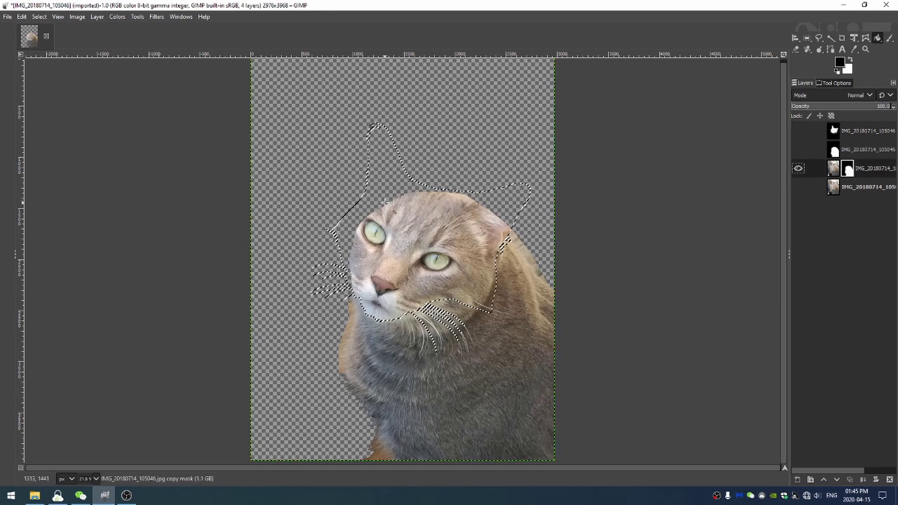
left_click(427, 237)
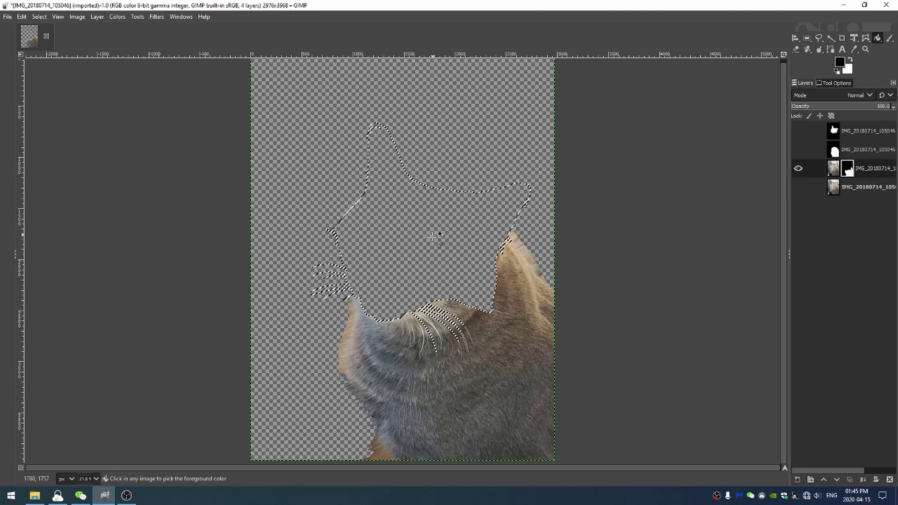
key("x")
left_click(412, 236)
left_click(425, 228)
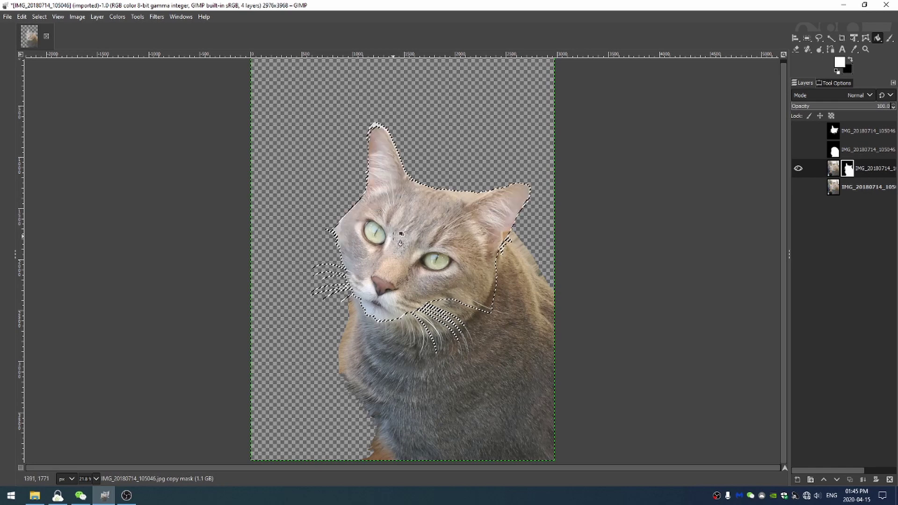
Deselect and set the Paintbrush Force to 25 in Tool Options.
key("ctrl+shift+a")
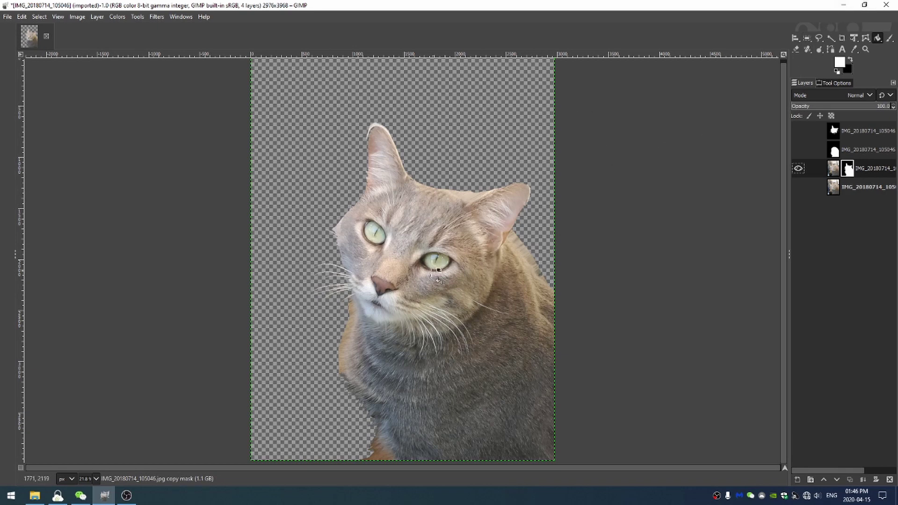
key("p")
left_click(847, 83)
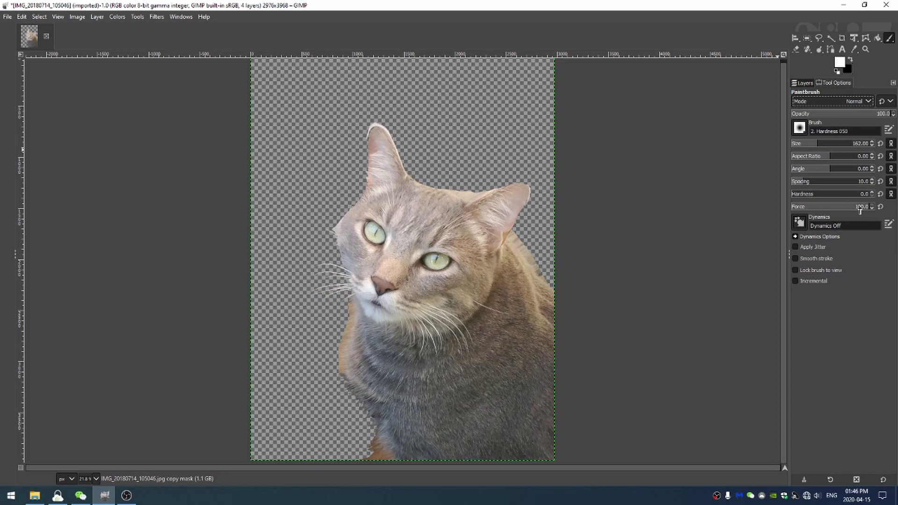
left_click_drag(859, 211, 825, 216)
scroll(825, 211, "down", 3)
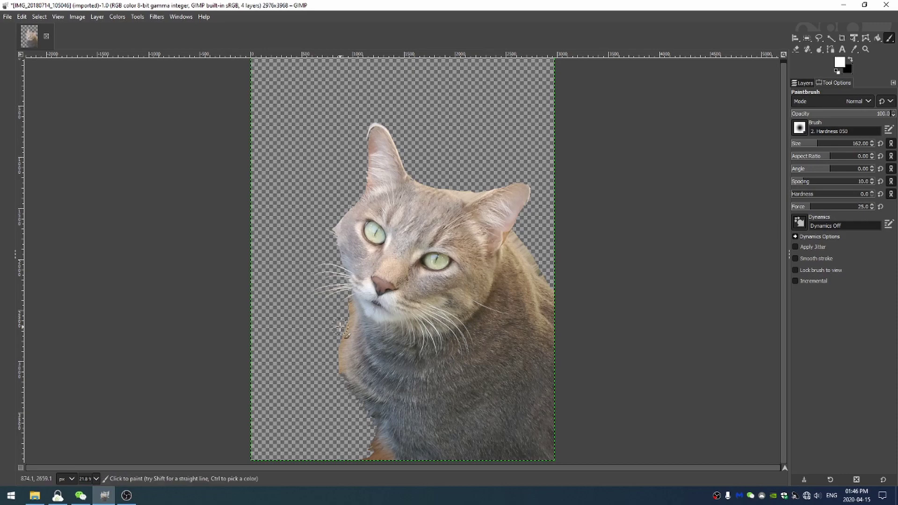
scroll(340, 327, "up", 4)
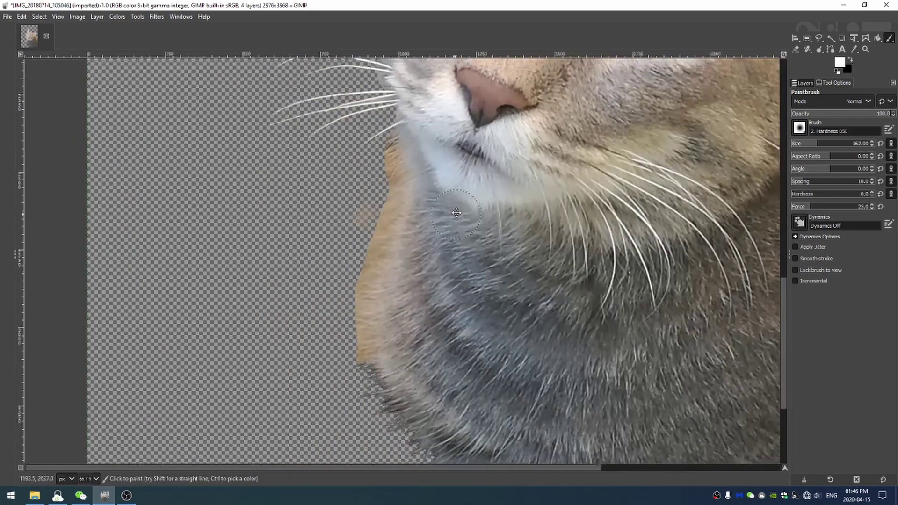
Paint black on the mask to remove the orange fringe along the chin.
left_click_drag(456, 213, 463, 204)
left_click(851, 59)
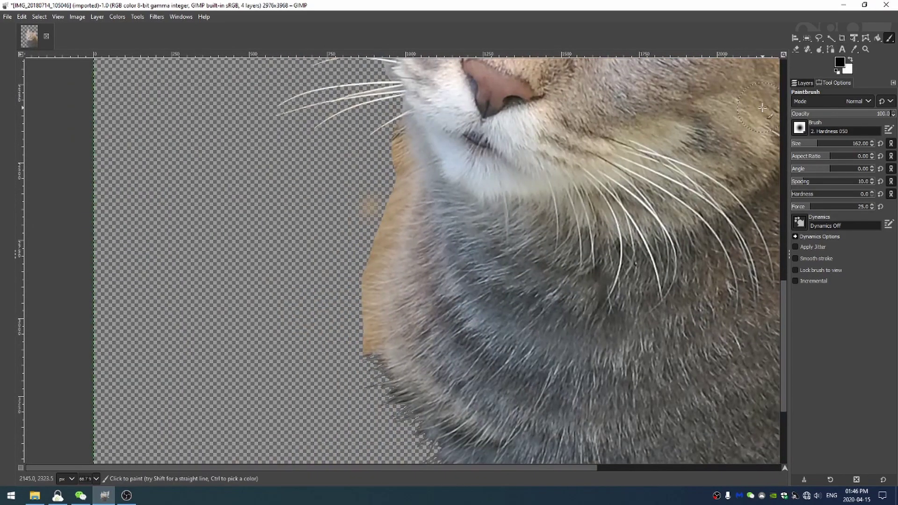
mouse_move(401, 134)
left_mouse_down()
mouse_move(394, 202)
mouse_move(398, 163)
mouse_move(367, 261)
mouse_move(389, 188)
mouse_move(353, 271)
mouse_move(362, 214)
mouse_move(379, 174)
mouse_move(363, 223)
mouse_move(360, 298)
mouse_move(376, 227)
mouse_move(369, 323)
left_mouse_up()
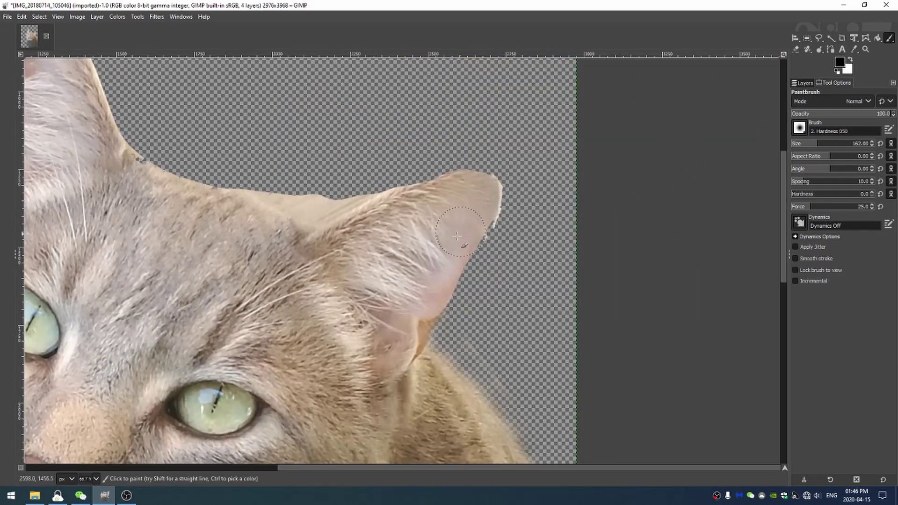
Raise the Paintbrush hardness in Tool Options.
left_click_drag(796, 197, 881, 196)
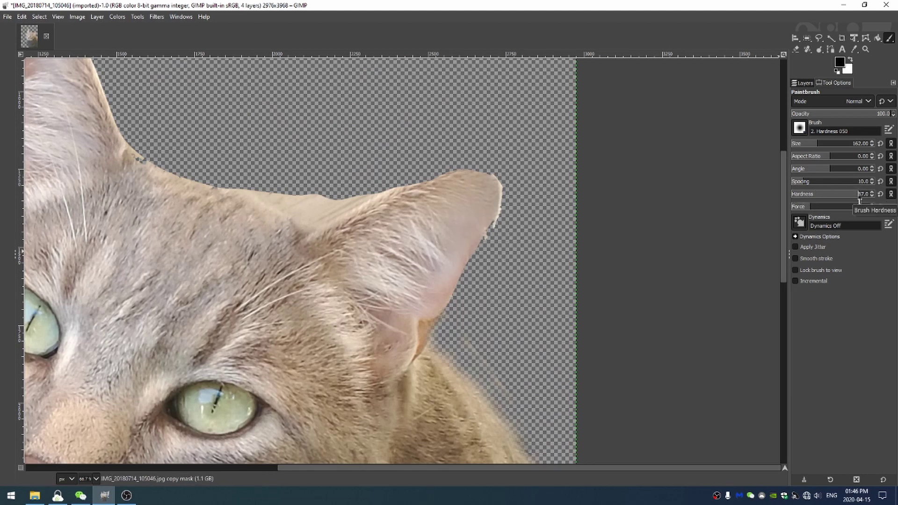
left_click(862, 201)
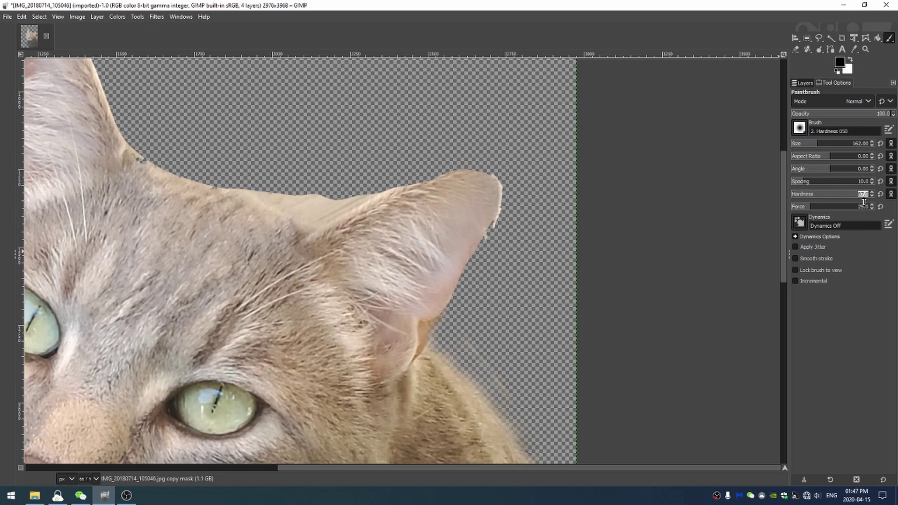
scroll(366, 124, "up", 3)
scroll(366, 124, "left", 8)
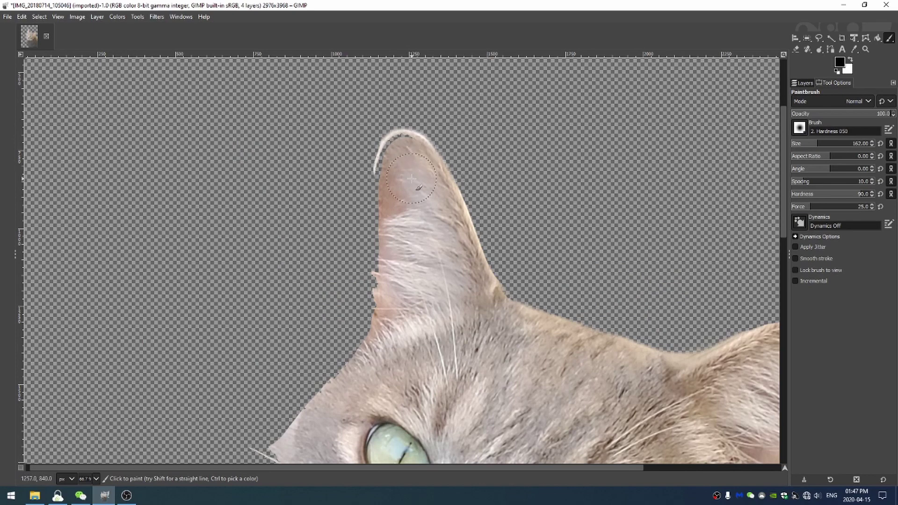
Restore the ear tip rim in white, then paint black over the ear's grey halo.
key("x")
mouse_move(400, 167)
left_mouse_down()
mouse_move(388, 150)
mouse_move(402, 161)
mouse_move(383, 159)
mouse_move(391, 181)
mouse_move(376, 234)
mouse_move(375, 326)
left_mouse_up()
key("x")
scroll(374, 326, "down", 2)
scroll(375, 326, "left", 3)
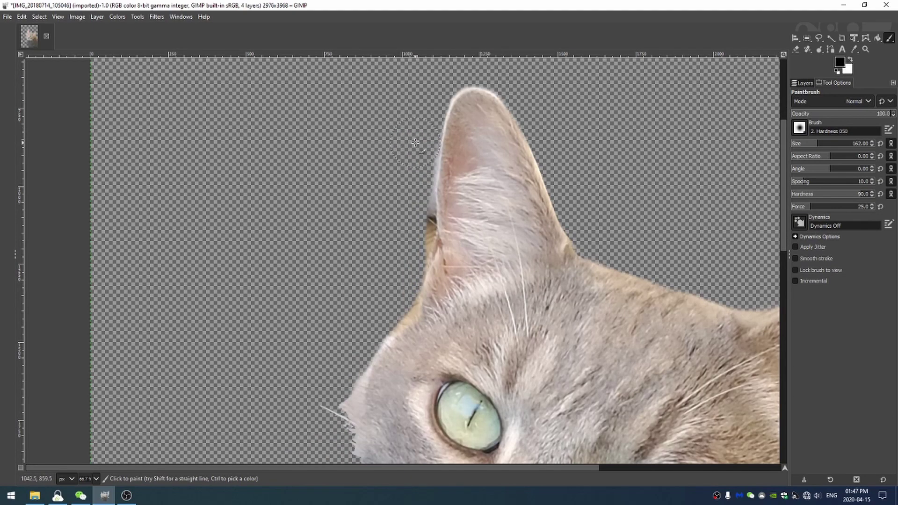
mouse_move(415, 141)
left_mouse_down()
mouse_move(409, 247)
mouse_move(413, 221)
mouse_move(414, 241)
mouse_move(413, 230)
mouse_move(397, 272)
mouse_move(420, 236)
mouse_move(394, 295)
mouse_move(407, 308)
left_mouse_up()
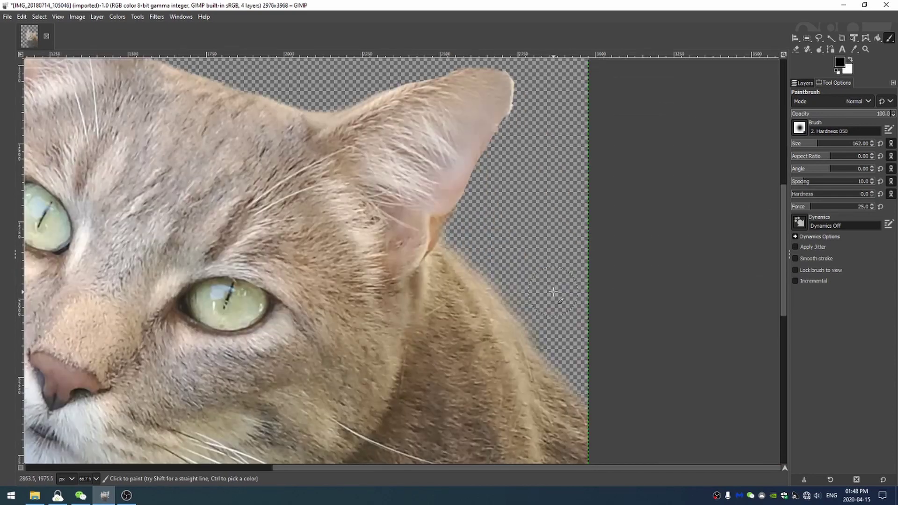
key("shift+ctrl+j")
left_click(803, 82)
Toggle the original photo and cut-out layers to compare, ending with only the cut-out visible.
left_click(798, 169)
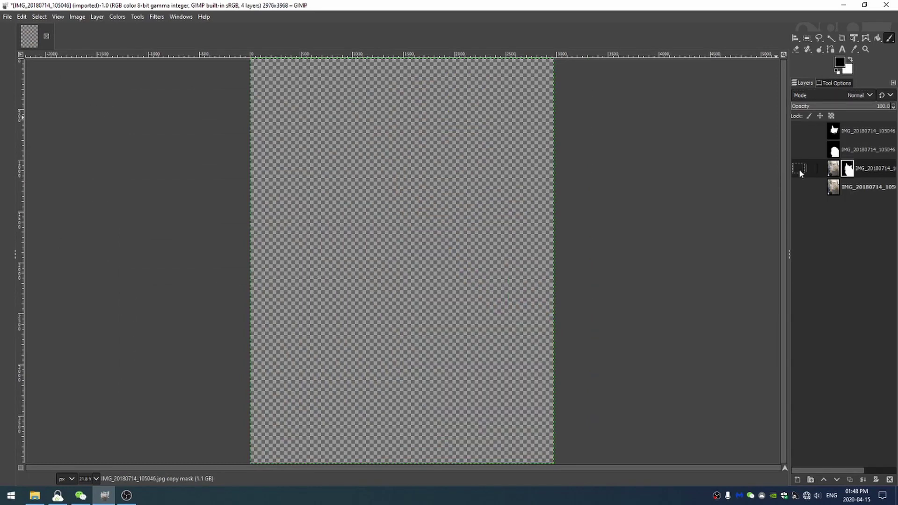
left_click(798, 187)
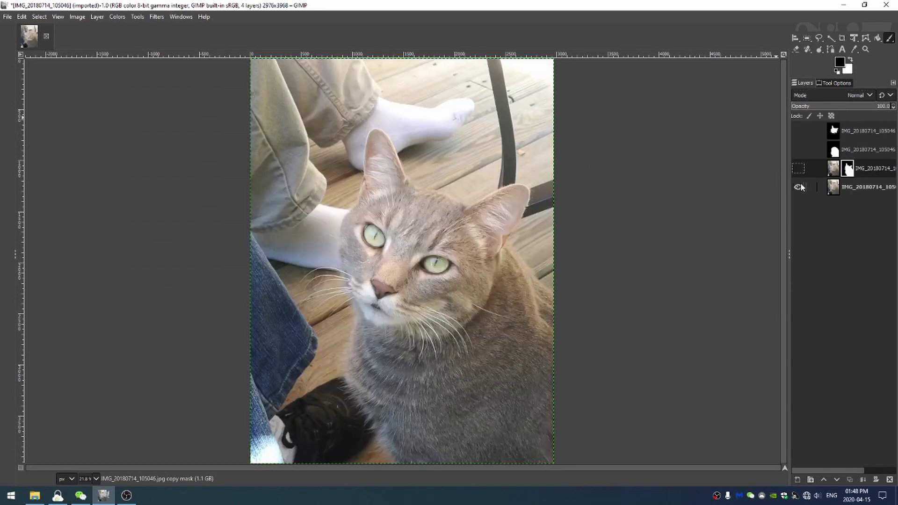
left_click(798, 187)
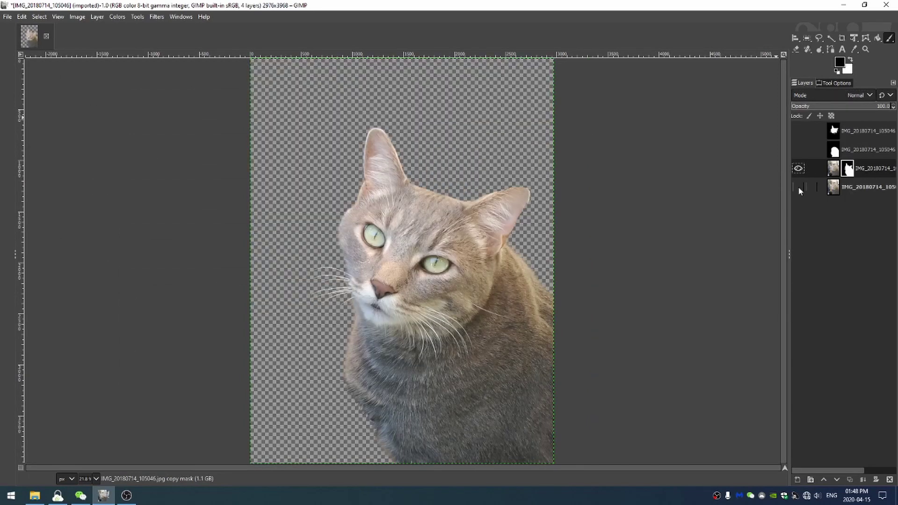
key("x")
left_click(798, 168)
left_click(798, 168)
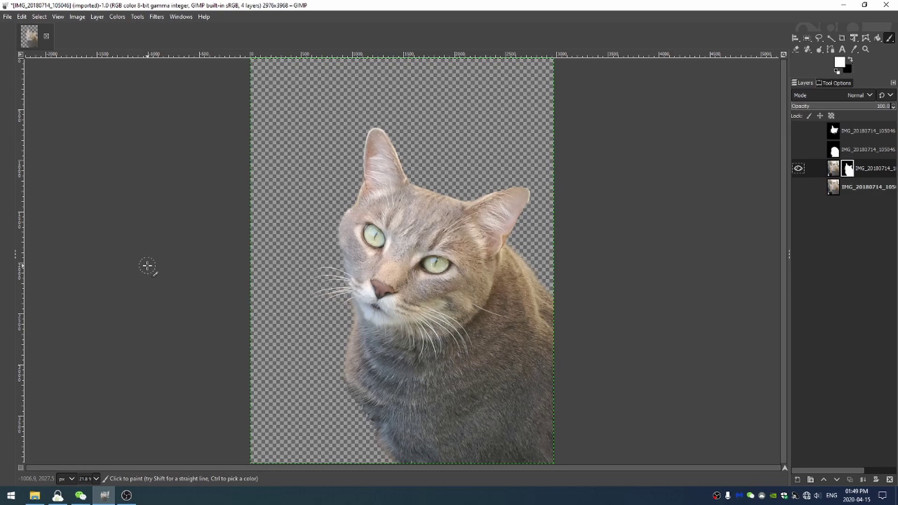
key("plus")
key("plus")
key("plus")
key("plus")
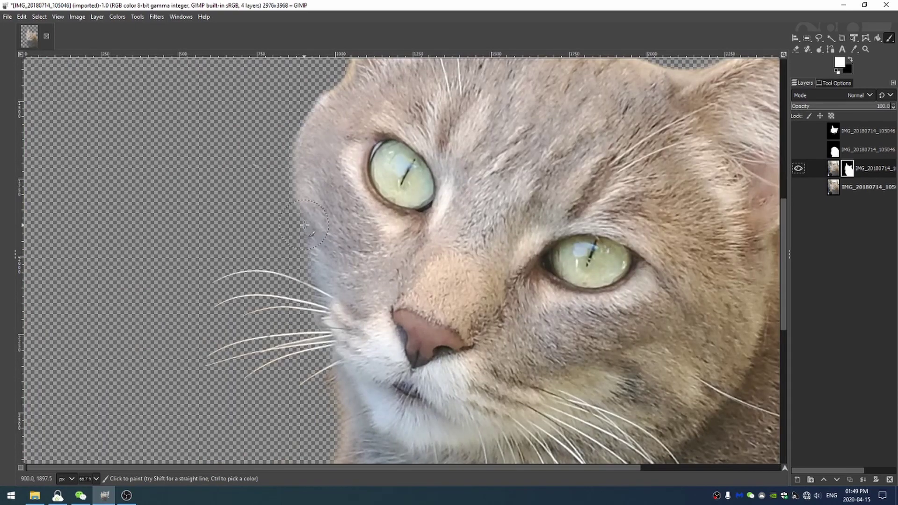
left_click(798, 169)
left_click(798, 168)
left_click_drag(780, 240, 784, 291)
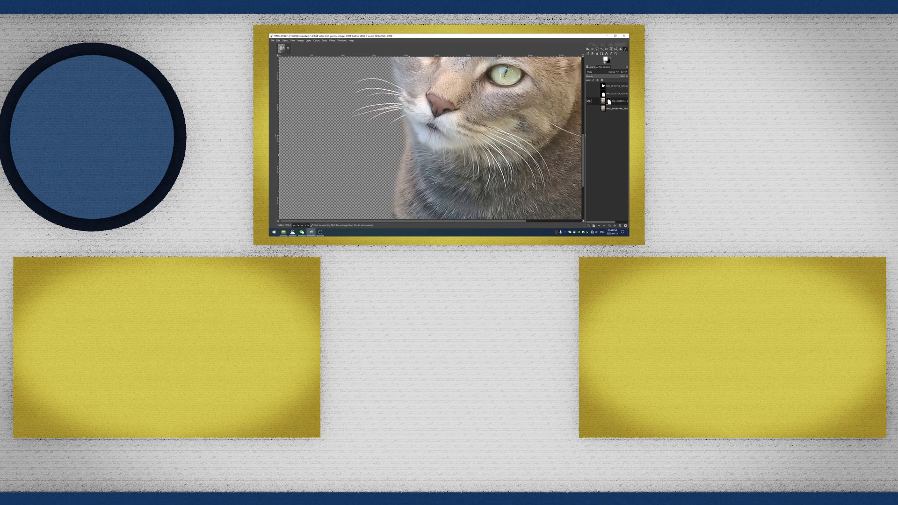
key("shift+ctrl+j")
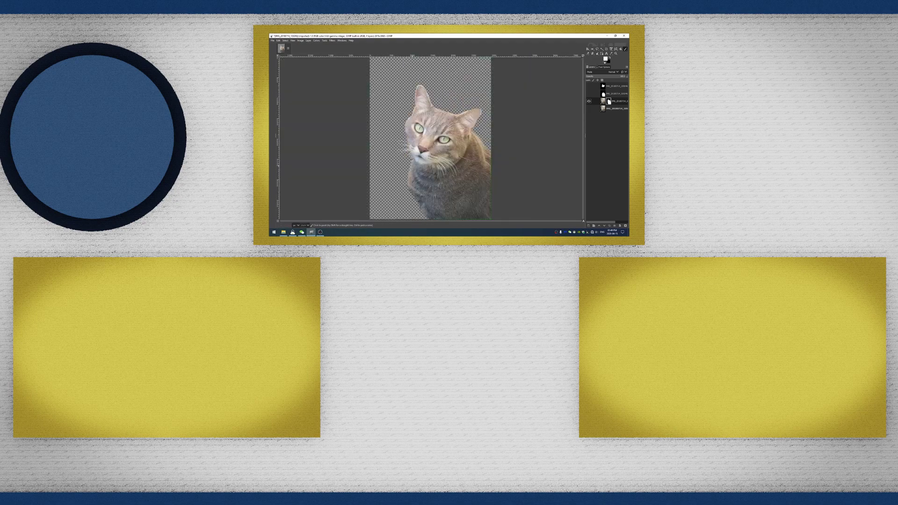